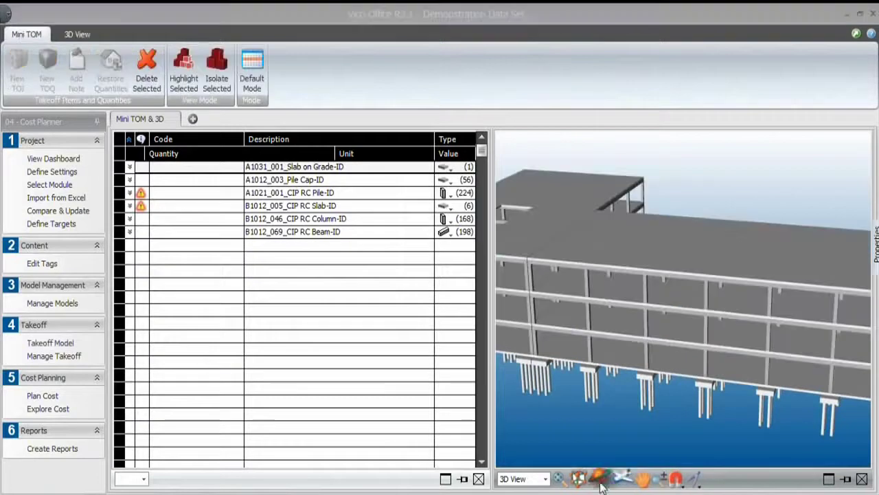
{"action": "left_click_drag", "start_coordinate": [648, 428], "coordinate": [719, 341]}
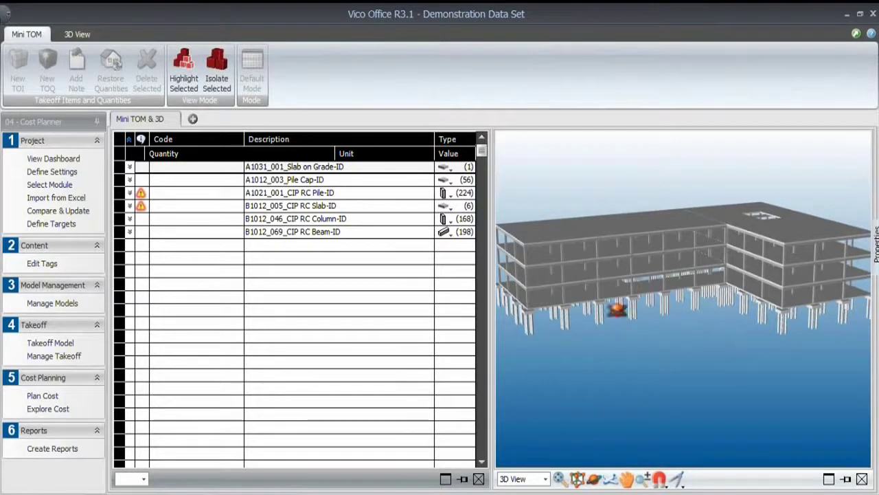
Open the report creation view and collapse the Cost Reports 04/21 and Webinar Reports 05/08 categories
{"action": "left_click", "coordinate": [61, 448]}
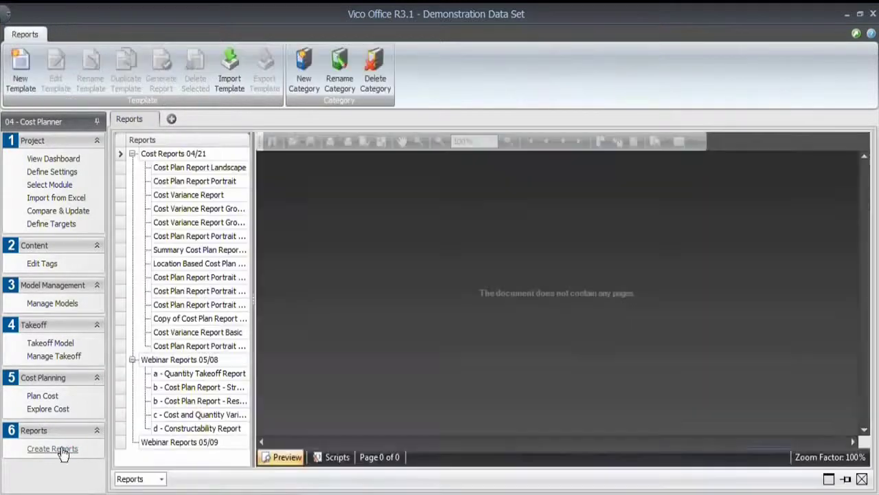
{"action": "left_click", "coordinate": [131, 153]}
{"action": "left_click", "coordinate": [132, 167]}
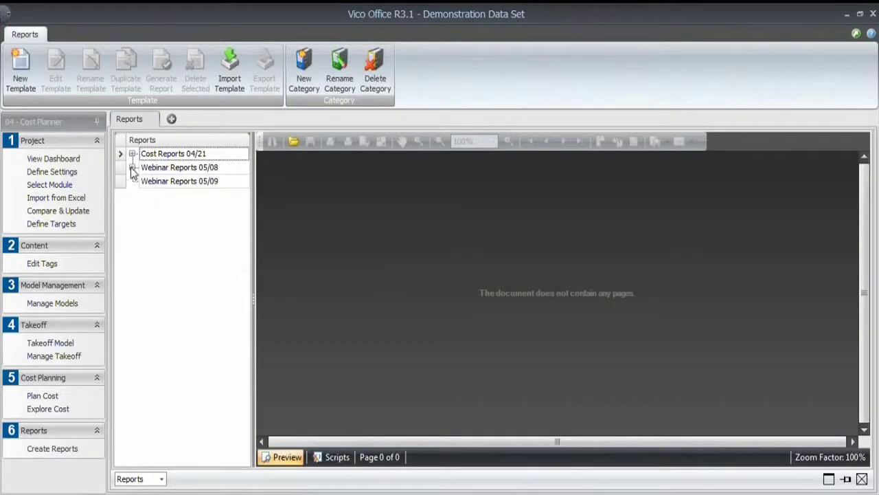
Create a report template named "1 - Quantity Takeoff Report" in the Webinar Reports 05/09 category and open it for editing
{"action": "left_click", "coordinate": [179, 182]}
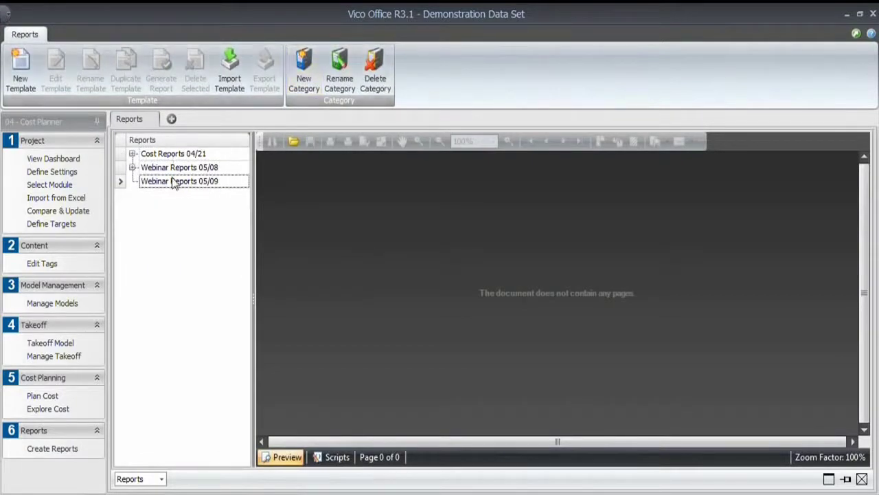
{"action": "right_click", "coordinate": [171, 184]}
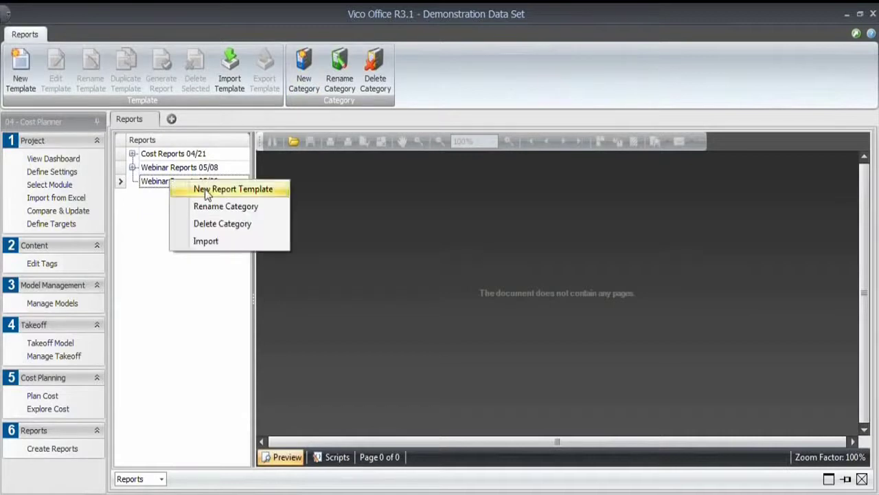
{"action": "left_click", "coordinate": [205, 192]}
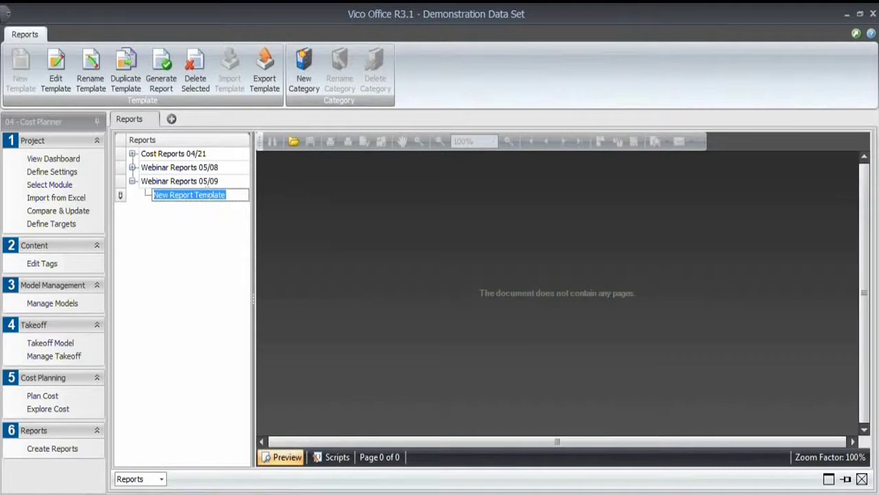
{"action": "type", "text": "1 - Quantity Takeoff Report"}
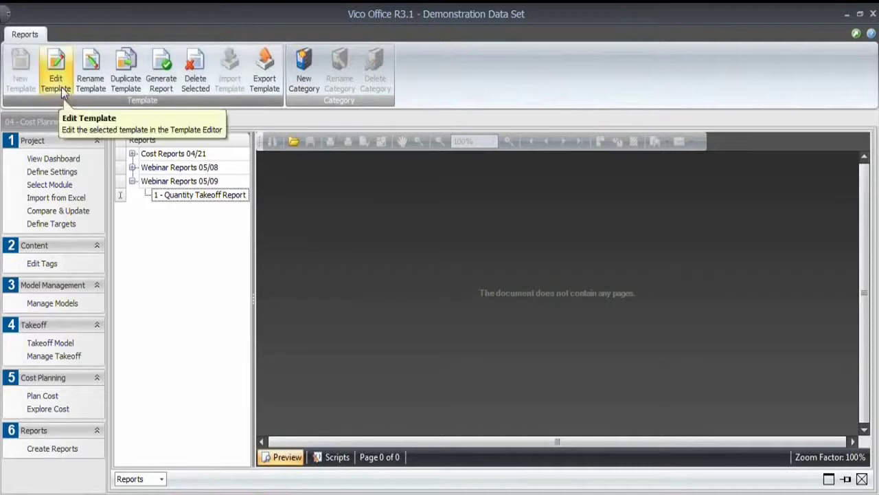
{"action": "right_click", "coordinate": [193, 197]}
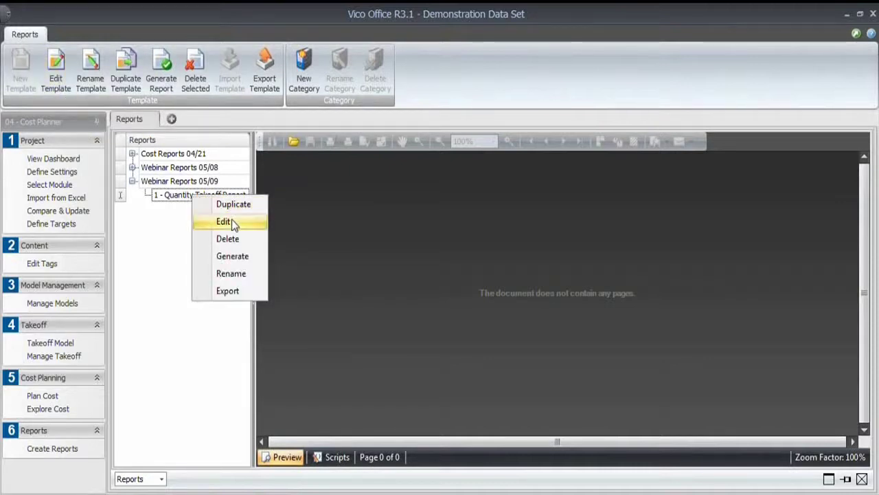
{"action": "left_click", "coordinate": [231, 221]}
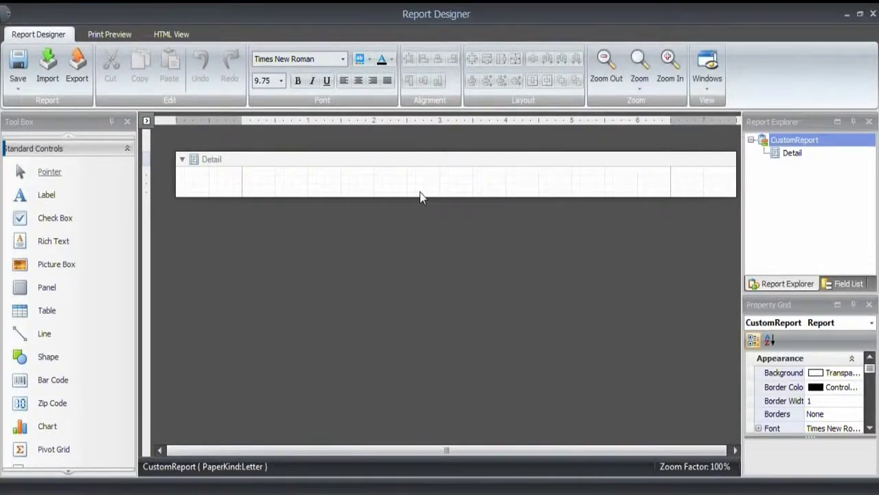
Insert ReportHeader, PageHeader and PageFooter bands into the blank report
{"action": "right_click", "coordinate": [422, 190]}
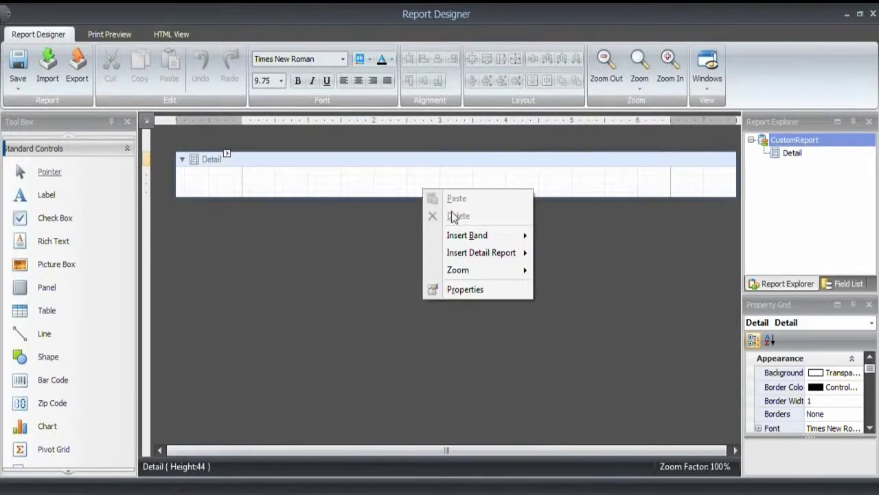
{"action": "mouse_move", "coordinate": [467, 235]}
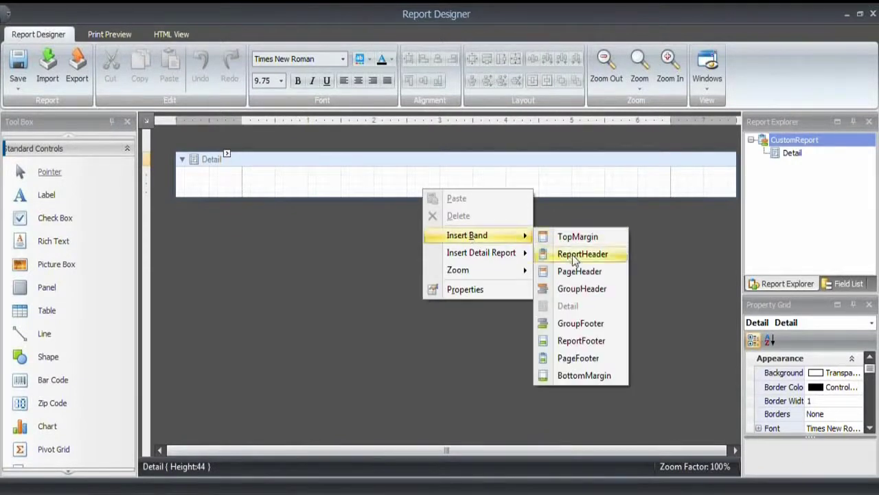
{"action": "left_click", "coordinate": [574, 254]}
{"action": "right_click", "coordinate": [366, 197]}
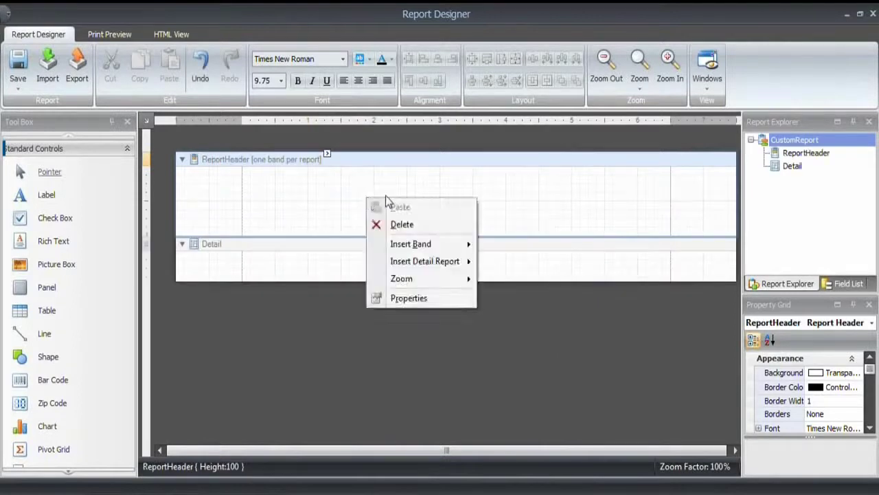
{"action": "mouse_move", "coordinate": [412, 244]}
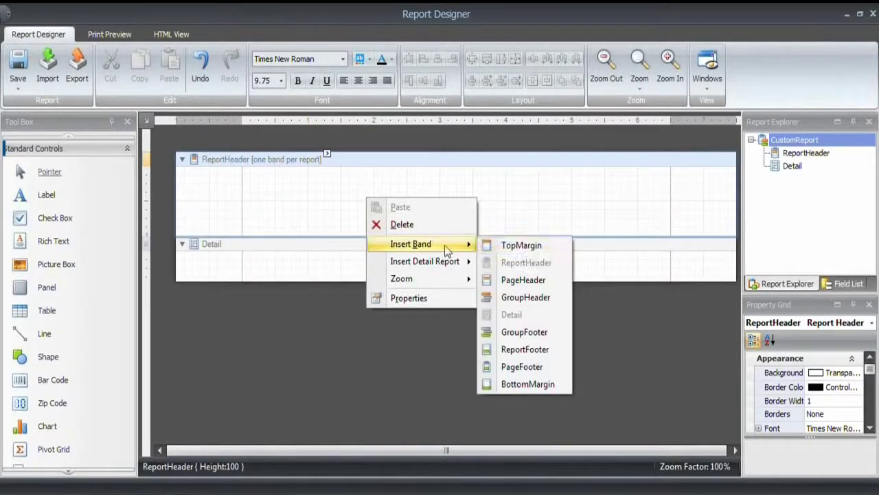
{"action": "left_click", "coordinate": [531, 281]}
{"action": "right_click", "coordinate": [412, 212]}
{"action": "mouse_move", "coordinate": [508, 259]}
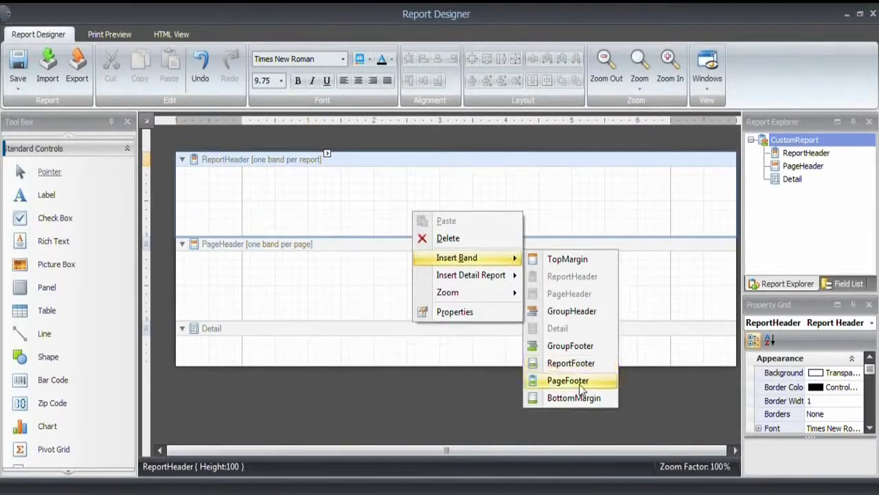
{"action": "left_click", "coordinate": [579, 380]}
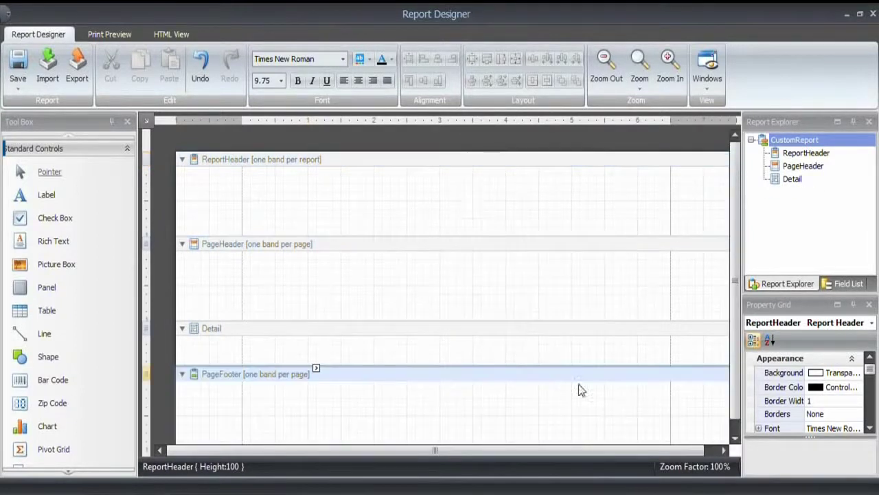
Insert a "Takeoff Items" detail report and nest a "Takeoff Quantities" detail report inside it
{"action": "right_click", "coordinate": [453, 194]}
{"action": "mouse_move", "coordinate": [525, 259]}
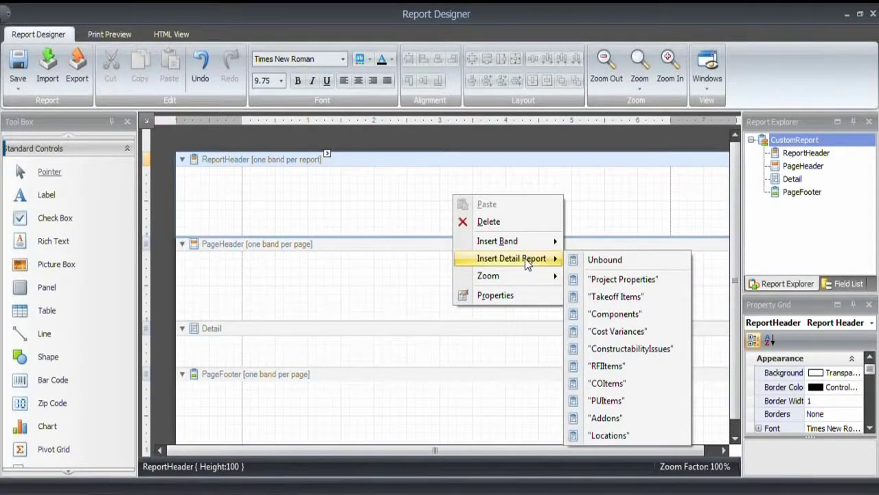
{"action": "left_click", "coordinate": [604, 297]}
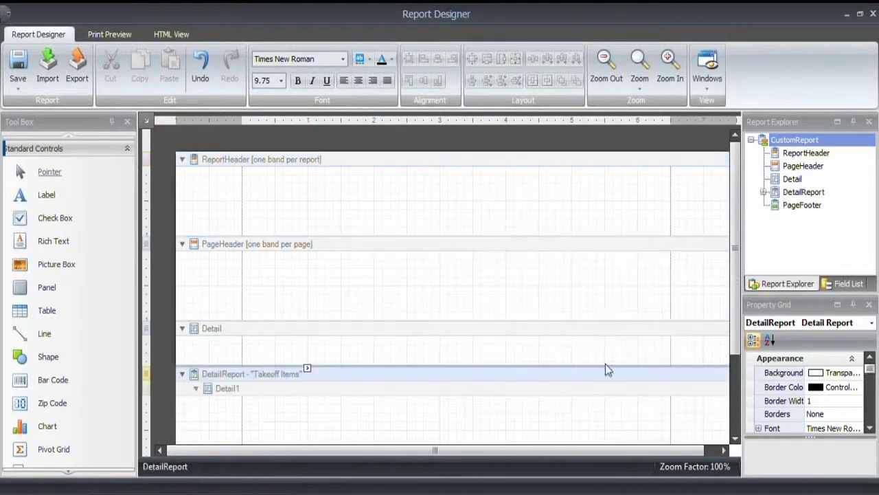
{"action": "left_click_drag", "start_coordinate": [735, 290], "coordinate": [739, 340]}
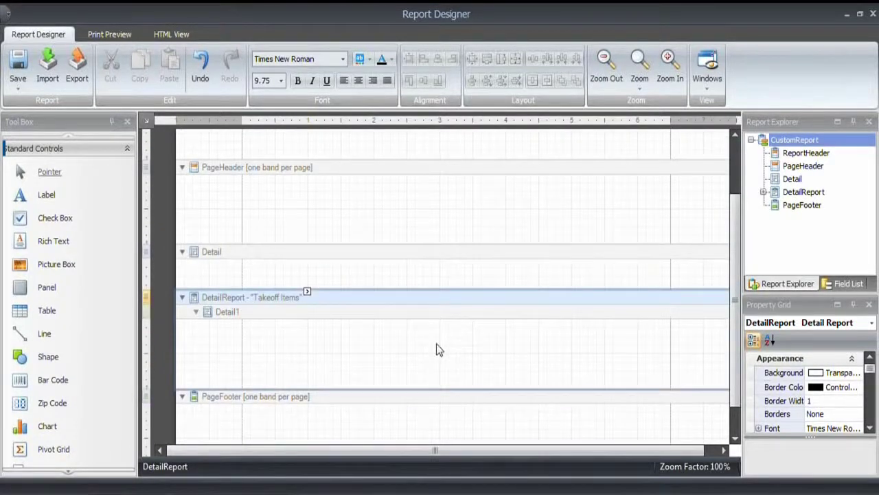
{"action": "left_click", "coordinate": [293, 342]}
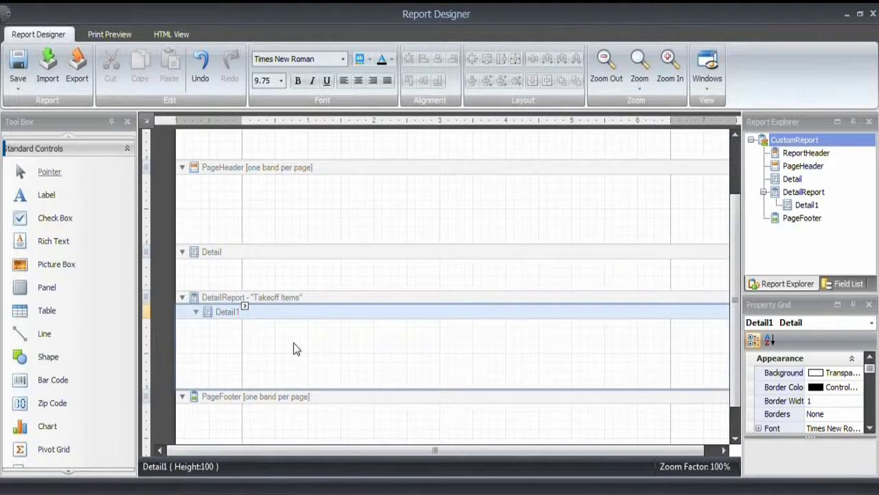
{"action": "right_click", "coordinate": [293, 343]}
{"action": "mouse_move", "coordinate": [357, 407]}
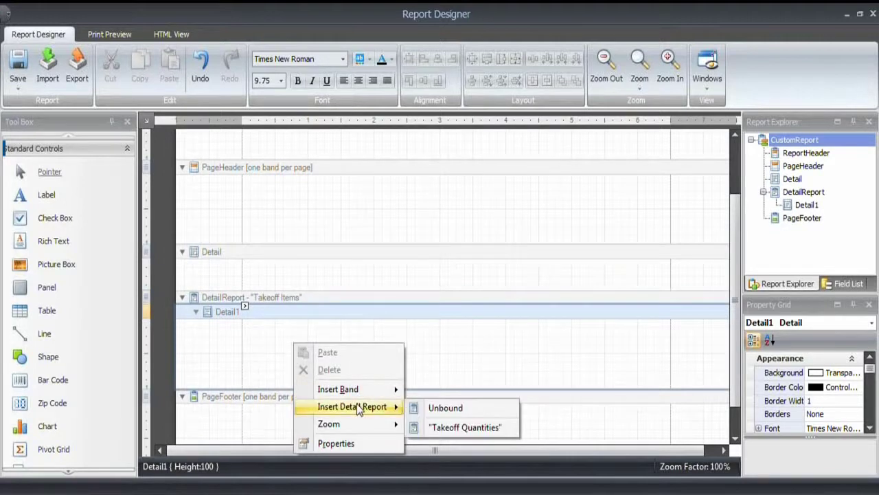
{"action": "left_click", "coordinate": [479, 427]}
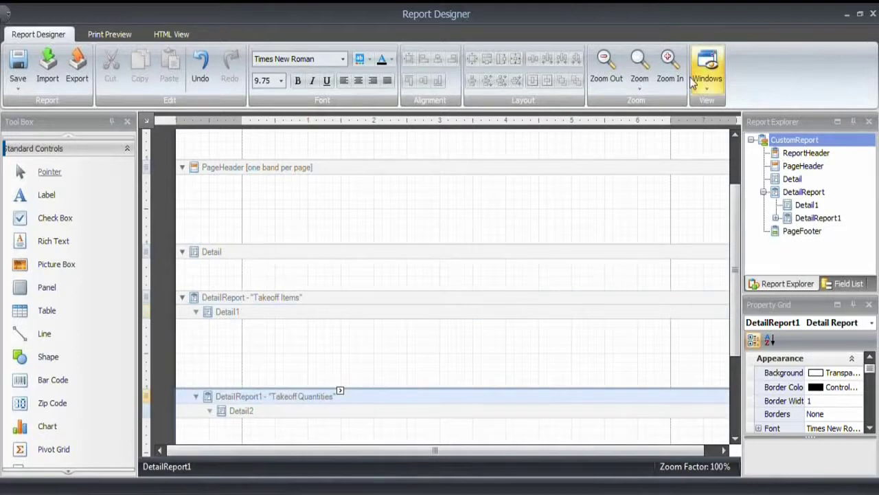
Draw a label about 362 by 67 units in the report header band and set its text to "Quantity Takeoff Report"
{"action": "left_click", "coordinate": [606, 62]}
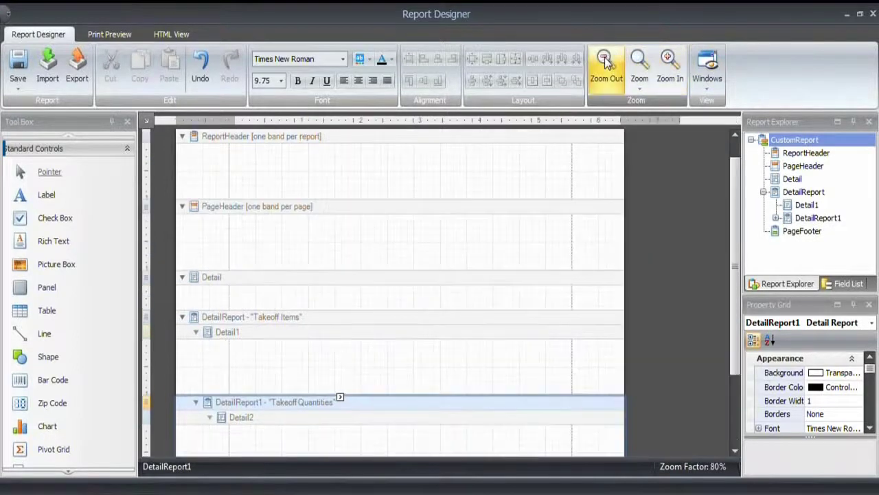
{"action": "left_click", "coordinate": [605, 62]}
{"action": "mouse_move", "coordinate": [736, 248]}
{"action": "left_mouse_down"}
{"action": "mouse_move", "coordinate": [728, 301]}
{"action": "mouse_move", "coordinate": [730, 239]}
{"action": "left_mouse_up"}
{"action": "left_click", "coordinate": [352, 182]}
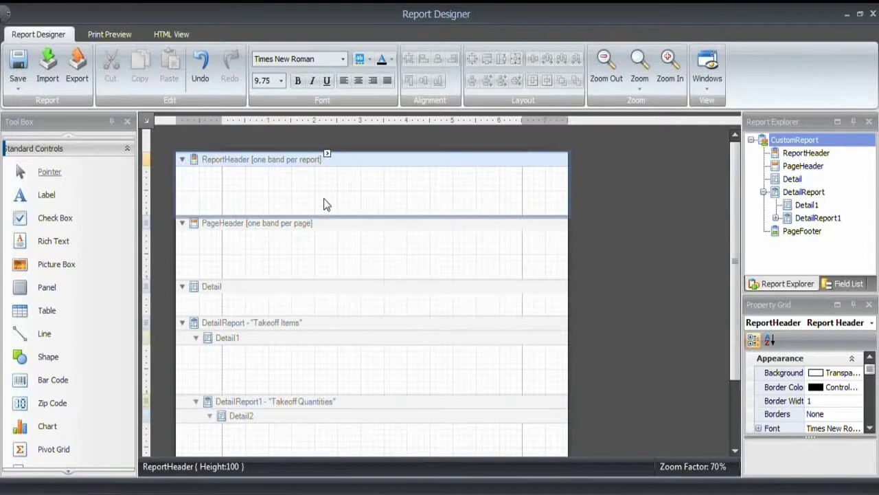
{"action": "left_click", "coordinate": [46, 196]}
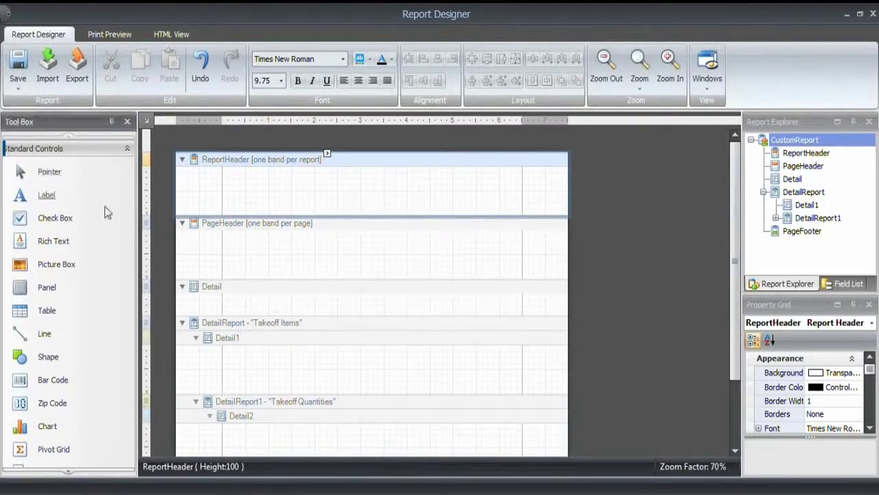
{"action": "mouse_move", "coordinate": [227, 174]}
{"action": "left_mouse_down"}
{"action": "mouse_move", "coordinate": [308, 200]}
{"action": "mouse_move", "coordinate": [391, 204]}
{"action": "left_mouse_up"}
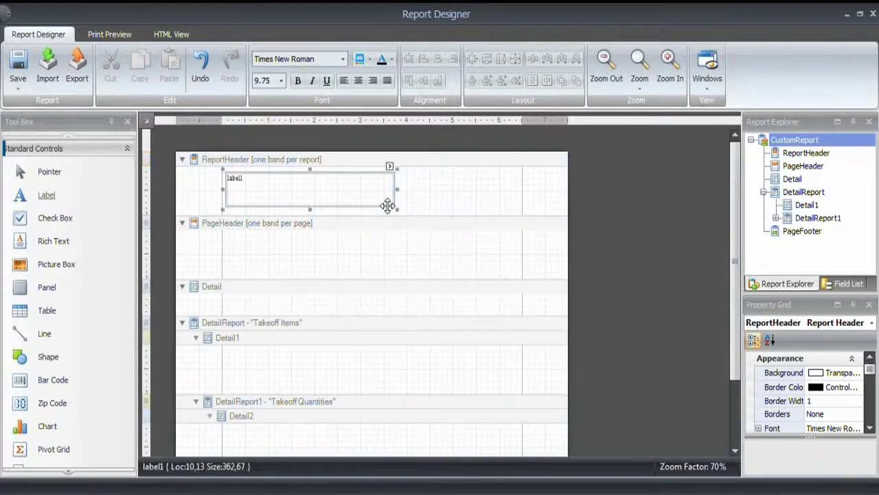
{"action": "double_click", "coordinate": [306, 193]}
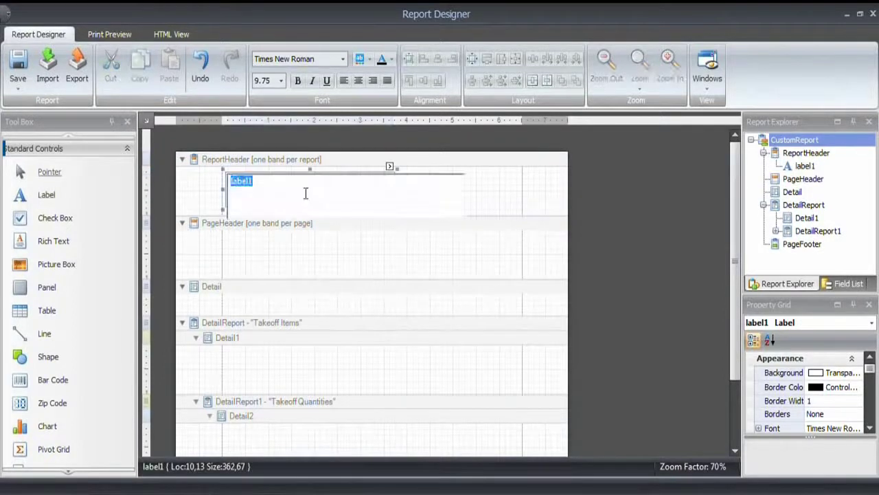
{"action": "type", "text": "Quantity Takeoff Report"}
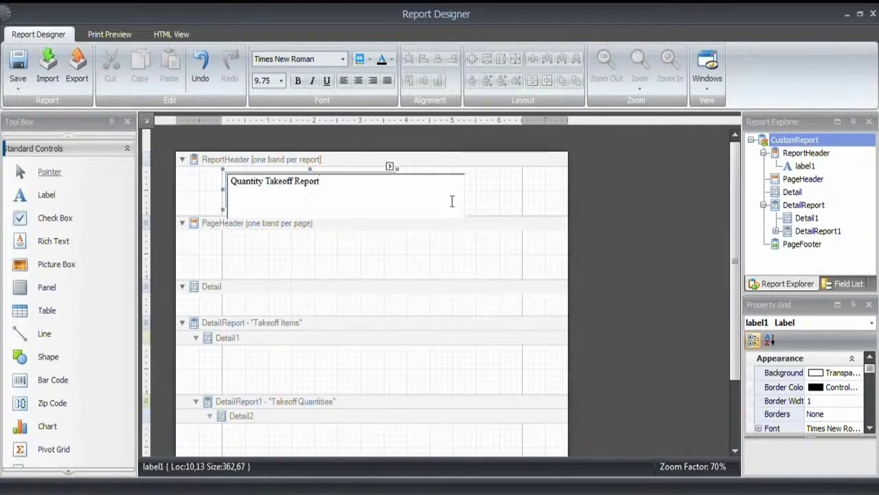
{"action": "left_click", "coordinate": [495, 185]}
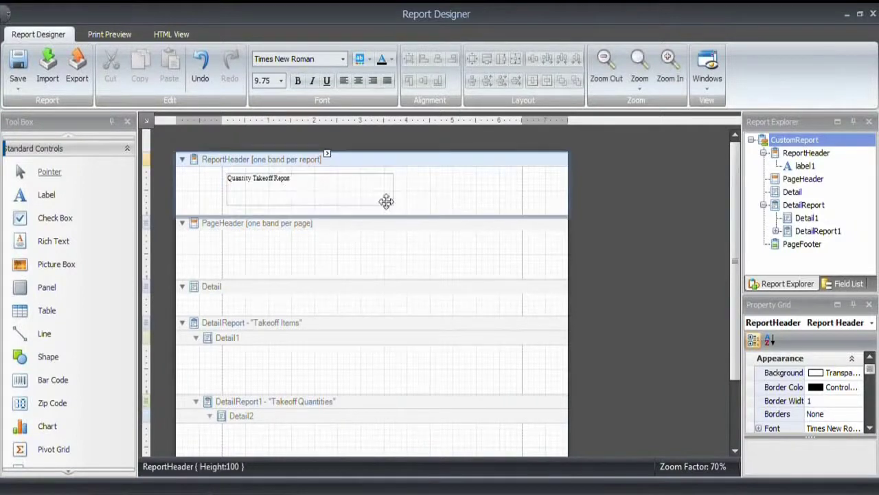
Format the "Quantity Takeoff Report" label in Arial at size 22
{"action": "left_click", "coordinate": [287, 186]}
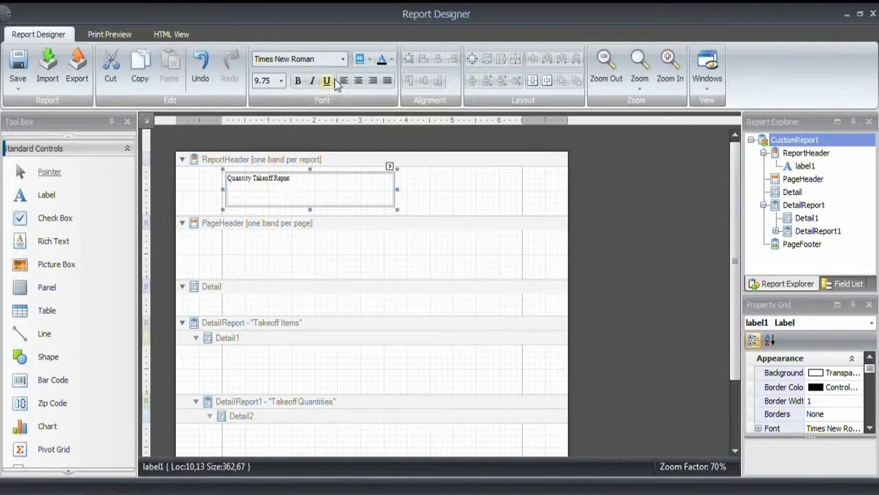
{"action": "left_click", "coordinate": [342, 59]}
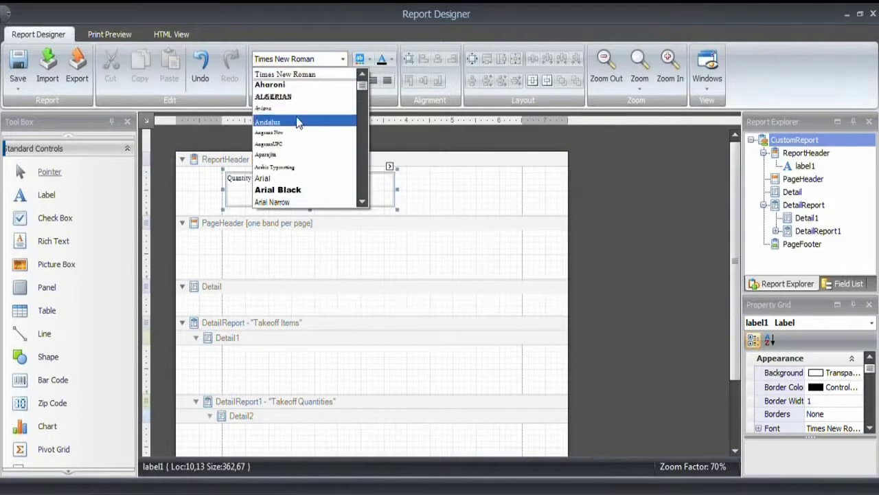
{"action": "left_click", "coordinate": [276, 178]}
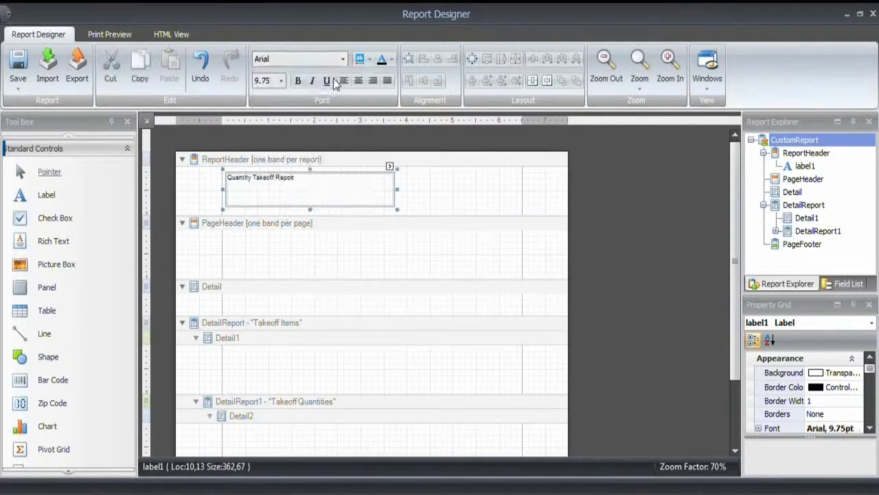
{"action": "left_click", "coordinate": [267, 81]}
{"action": "type", "text": "22"}
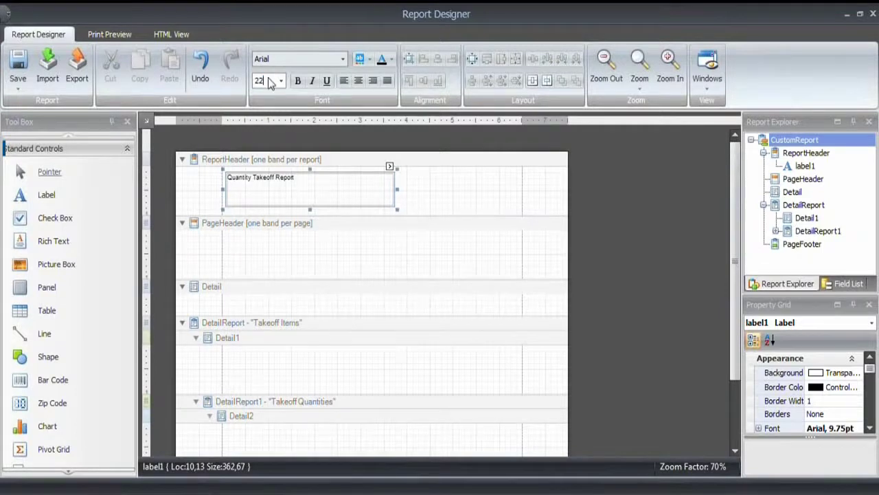
{"action": "key", "text": "Return"}
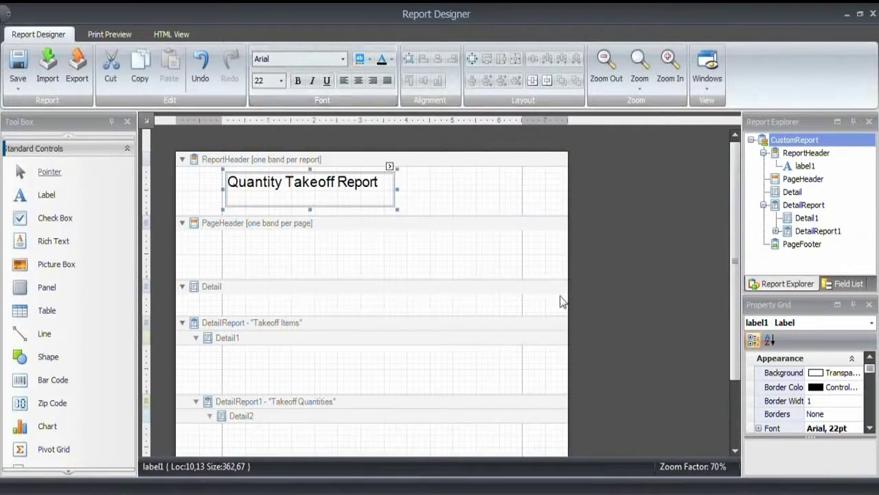
Set the "Quantity Takeoff Report" label's foreground color to 0, 80, 160 and make its text italic
{"action": "left_click", "coordinate": [838, 305]}
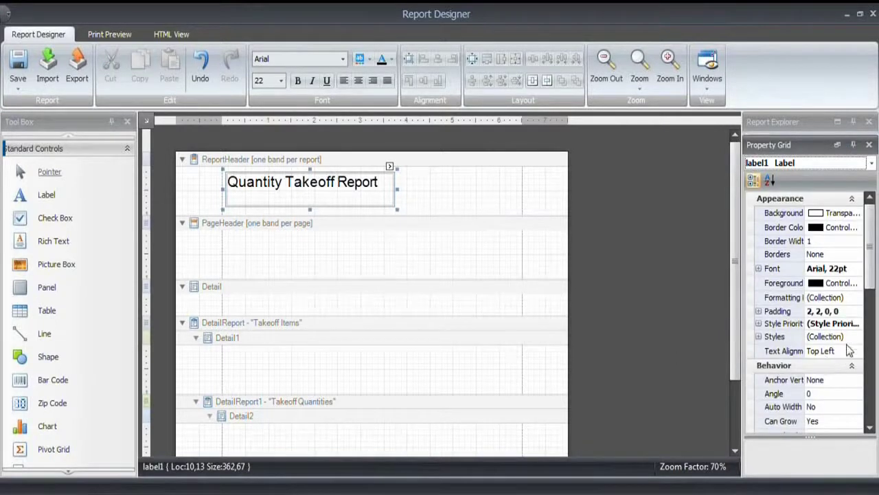
{"action": "left_click_drag", "start_coordinate": [742, 234], "coordinate": [699, 234]}
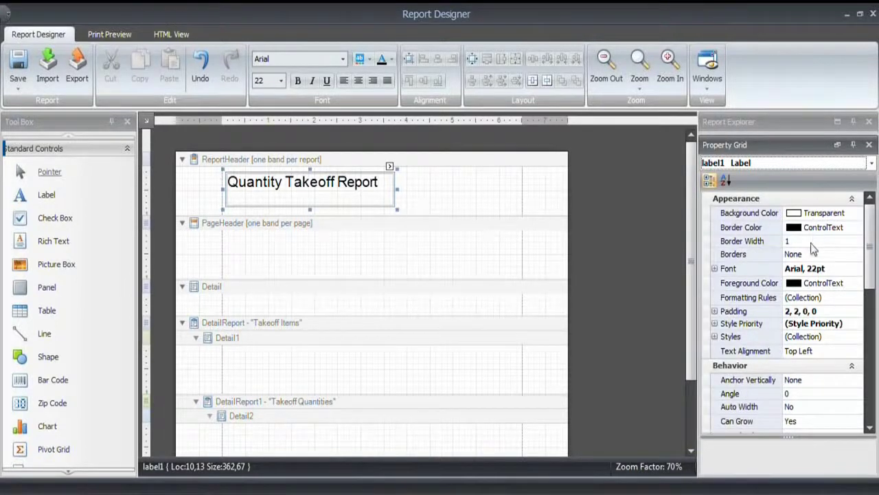
{"action": "left_click", "coordinate": [828, 283]}
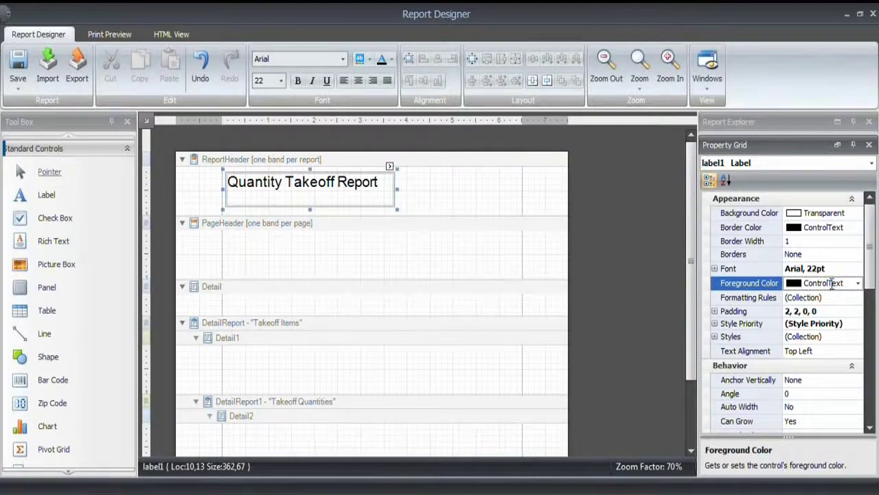
{"action": "double_click", "coordinate": [833, 283]}
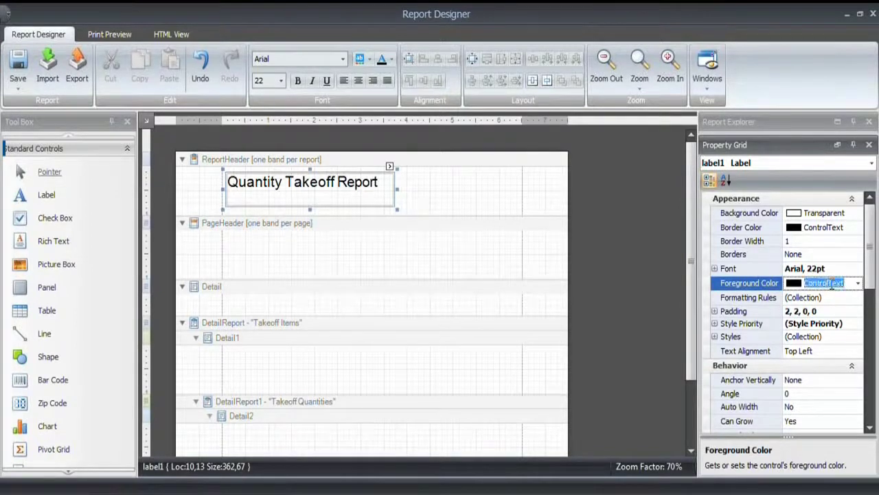
{"action": "type", "text": "0, 80, 160"}
{"action": "key", "text": "Return"}
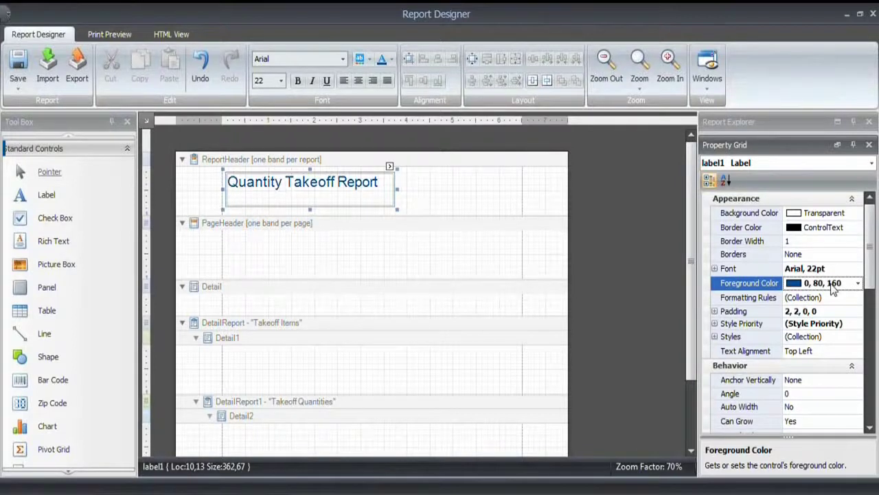
{"action": "left_click", "coordinate": [310, 81]}
{"action": "left_click", "coordinate": [429, 191]}
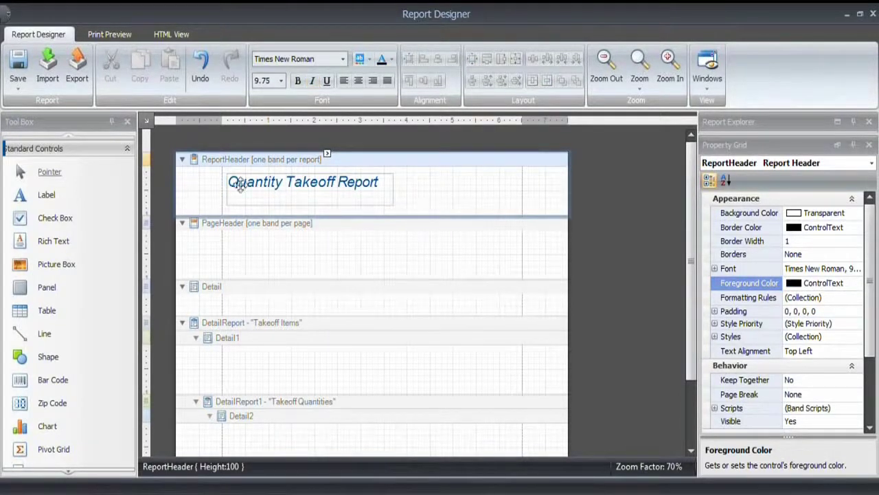
Draw a picture box about 259 by 73 units beside the title in the report header and load the "Vico Logo" image
{"action": "left_click_drag", "start_coordinate": [96, 279], "coordinate": [522, 206]}
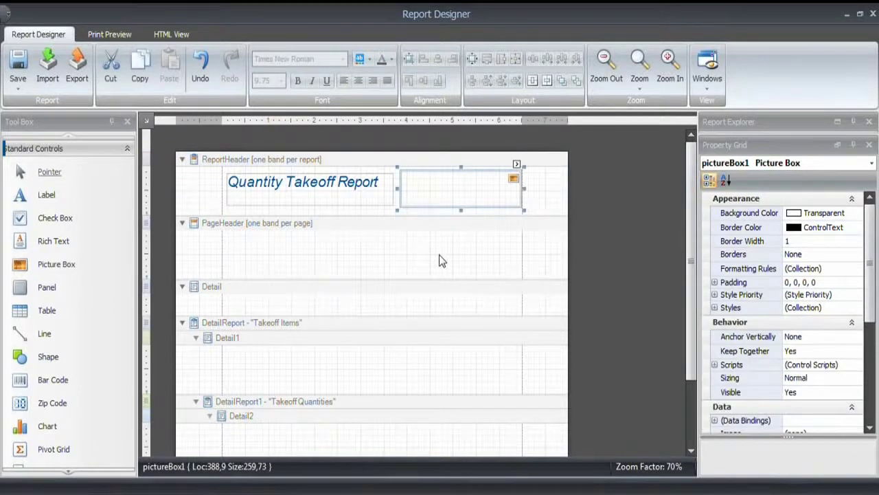
{"action": "left_click", "coordinate": [517, 165]}
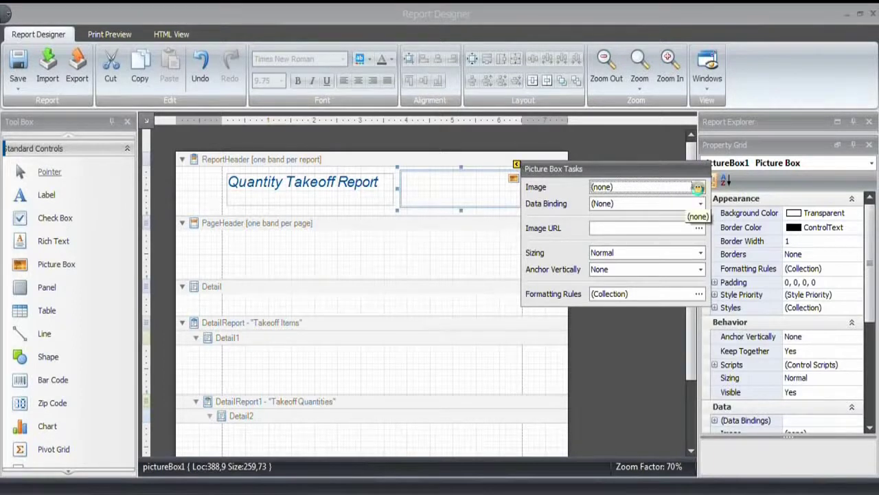
{"action": "left_click", "coordinate": [699, 187]}
{"action": "left_click", "coordinate": [331, 100]}
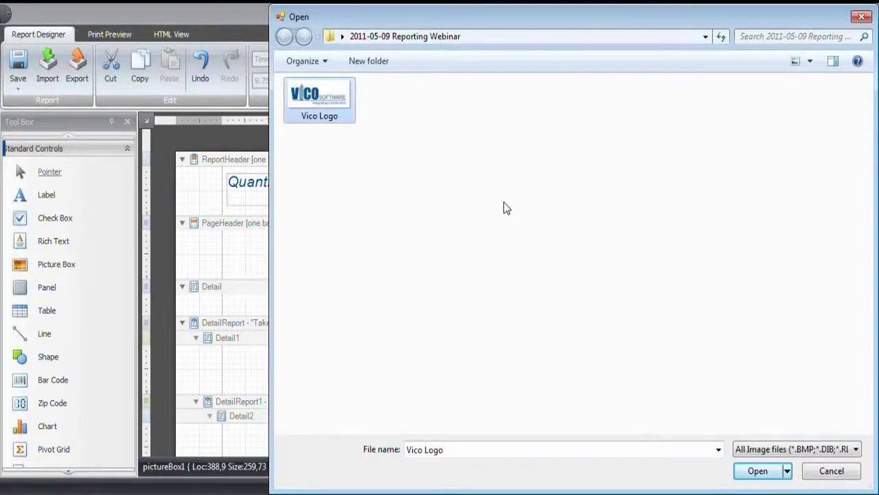
{"action": "left_click", "coordinate": [758, 470]}
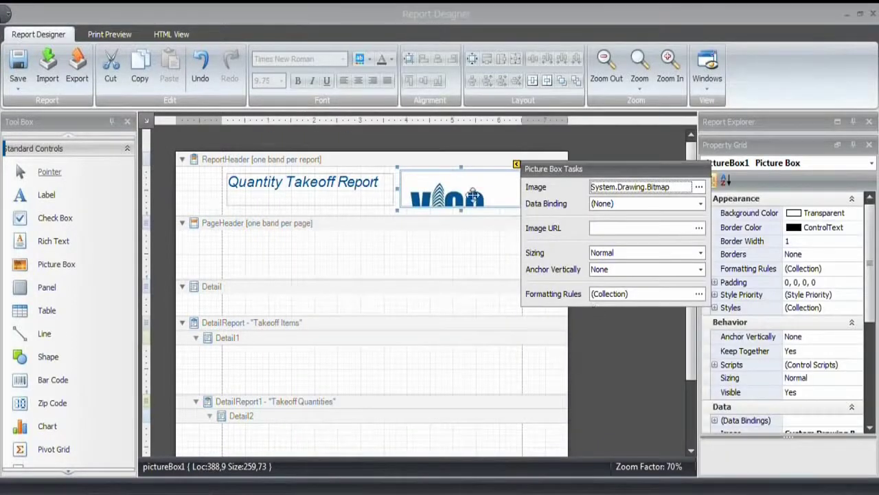
Set the logo picture box's sizing to Zoom Image and extend the box down to the report header's lower edge
{"action": "left_click", "coordinate": [700, 252]}
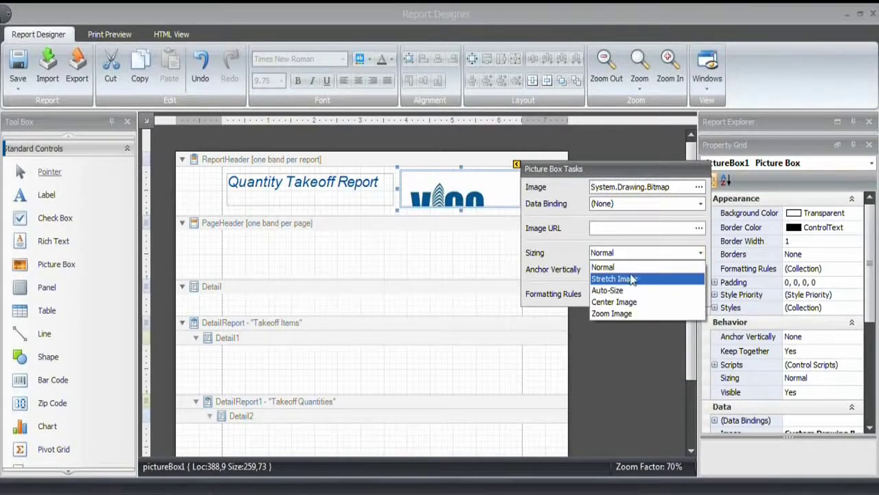
{"action": "left_click", "coordinate": [641, 314]}
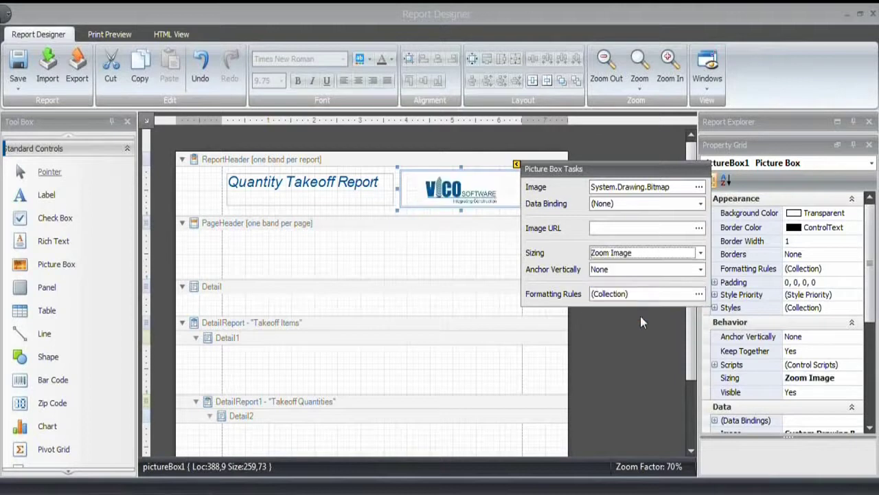
{"action": "left_click", "coordinate": [618, 360]}
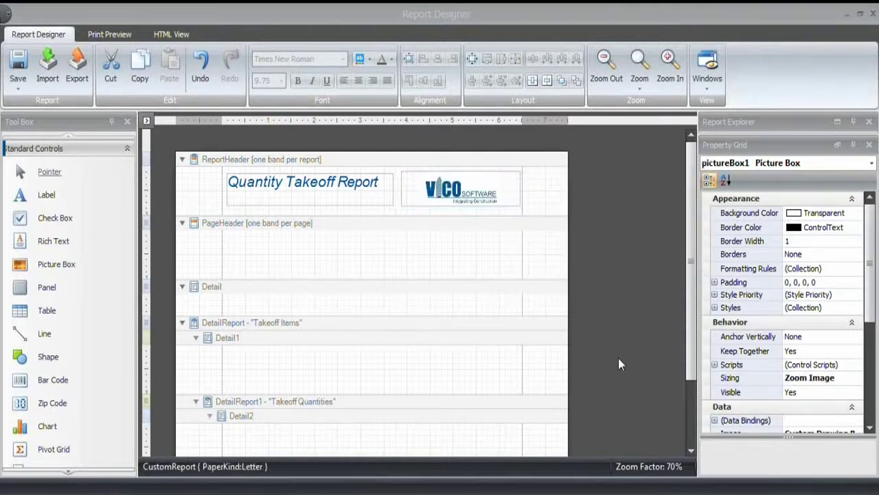
{"action": "left_click", "coordinate": [428, 202]}
{"action": "left_click_drag", "start_coordinate": [461, 210], "coordinate": [465, 218]}
{"action": "left_click", "coordinate": [607, 284]}
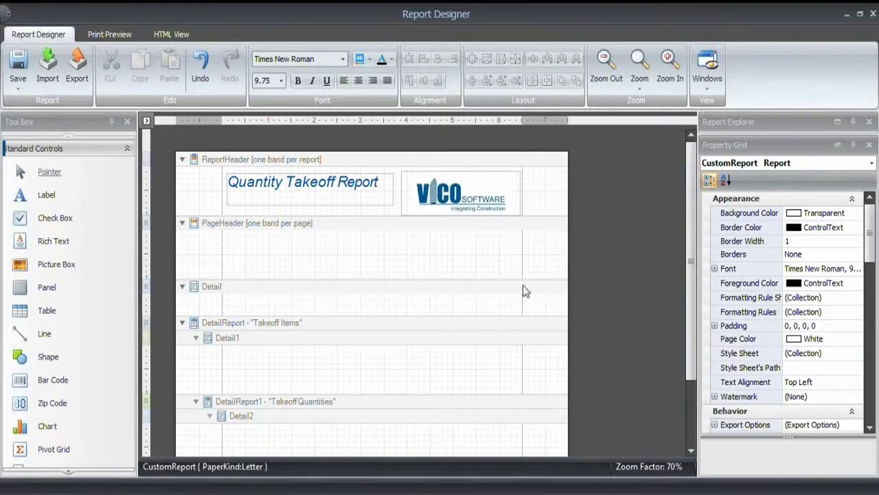
Set the PageHeader band's font to Arial at size 10
{"action": "left_click", "coordinate": [326, 251]}
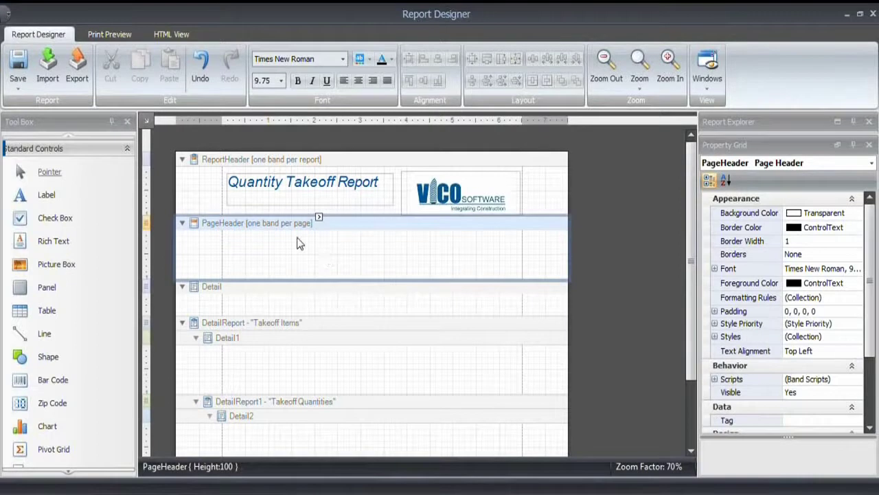
{"action": "left_click", "coordinate": [343, 58]}
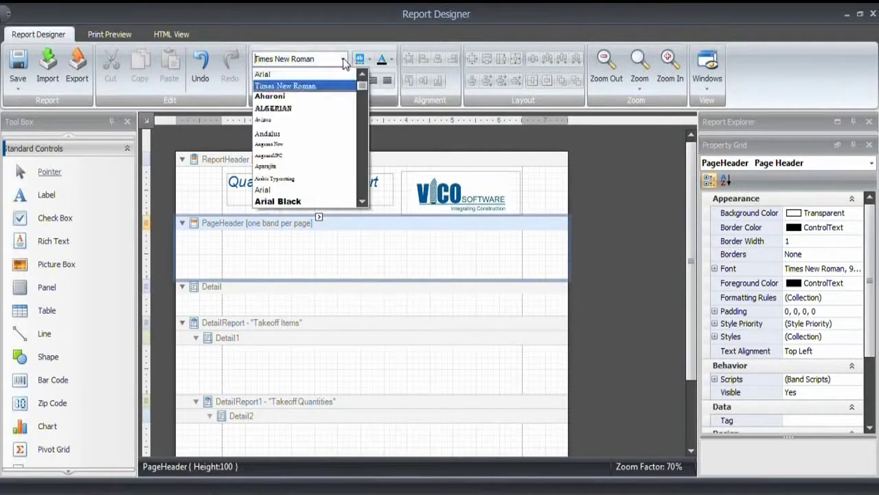
{"action": "left_click", "coordinate": [301, 74]}
{"action": "left_click", "coordinate": [281, 80]}
{"action": "left_click", "coordinate": [260, 119]}
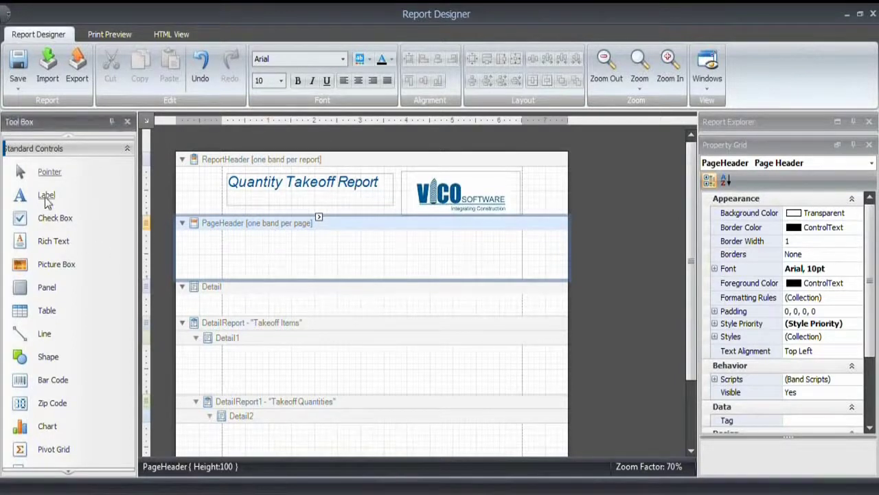
Add a "Project Name" label about 217 units wide at the page header's upper-left corner and reduce its height to about 22 units
{"action": "mouse_move", "coordinate": [228, 233]}
{"action": "left_mouse_down"}
{"action": "mouse_move", "coordinate": [311, 250]}
{"action": "mouse_move", "coordinate": [280, 233]}
{"action": "left_mouse_up"}
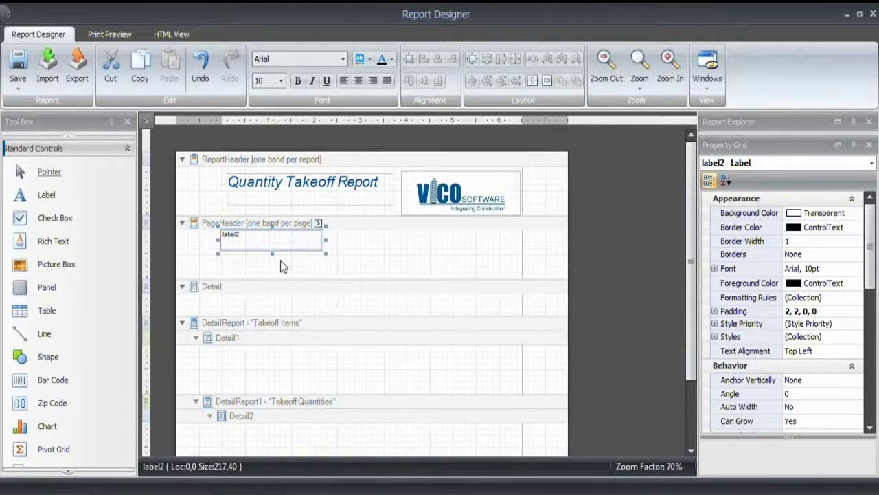
{"action": "double_click", "coordinate": [238, 243]}
{"action": "type", "text": "Project Name"}
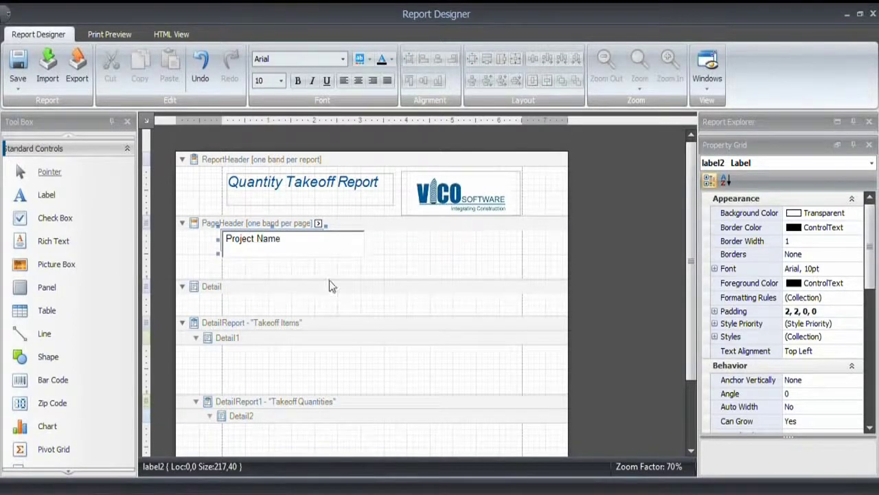
{"action": "left_click", "coordinate": [413, 262]}
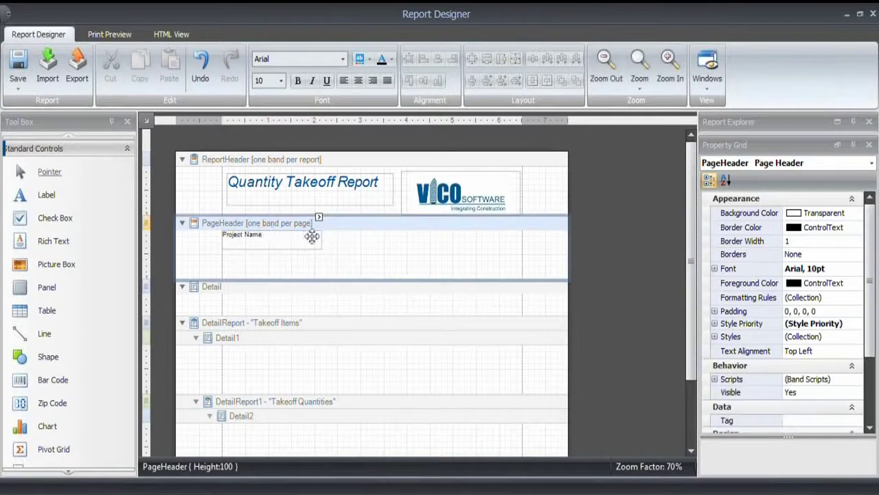
{"action": "left_click", "coordinate": [255, 235]}
{"action": "left_click_drag", "start_coordinate": [261, 246], "coordinate": [242, 235]}
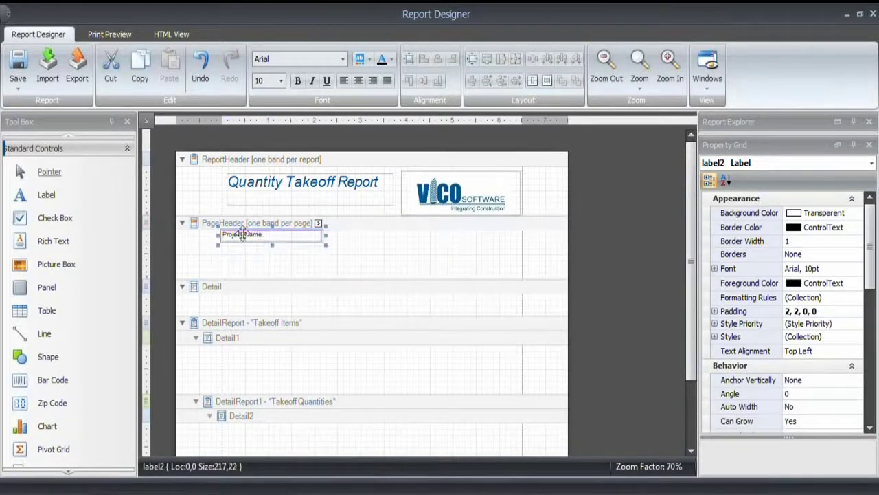
Narrow the "Project Name" label to about 170 units, copy it directly below, and change the copy's text to "Report Date"
{"action": "left_click_drag", "start_coordinate": [326, 238], "coordinate": [255, 254]}
{"action": "double_click", "coordinate": [250, 251]}
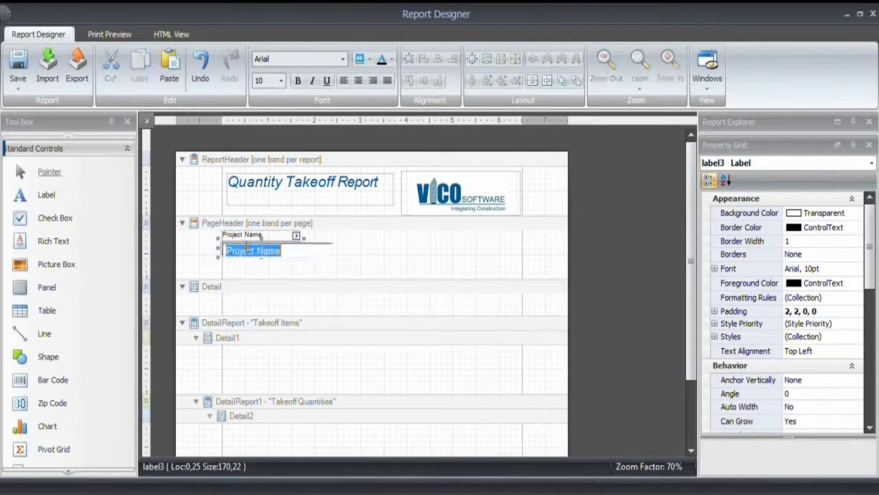
{"action": "type", "text": "Report Date"}
{"action": "left_click", "coordinate": [385, 260]}
Duplicate the "Project Name" and "Report Date" labels together just to the right of the originals in the page header
{"action": "left_click", "coordinate": [299, 246]}
{"action": "left_click", "coordinate": [271, 235], "text": "shift"}
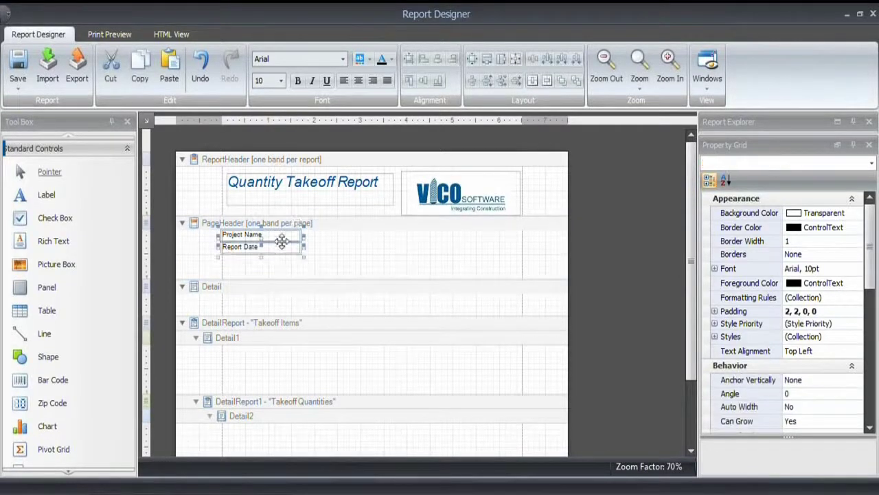
{"action": "left_click_drag", "start_coordinate": [242, 236], "coordinate": [328, 238], "text": "ctrl"}
{"action": "left_click", "coordinate": [331, 263]}
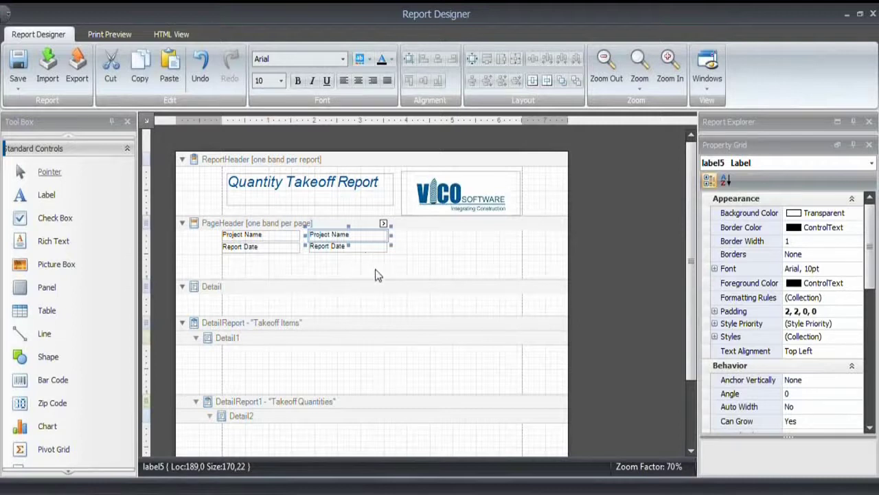
Bind the duplicated "Project Name" label to the Project Name field of Project Properties
{"action": "left_click", "coordinate": [837, 122]}
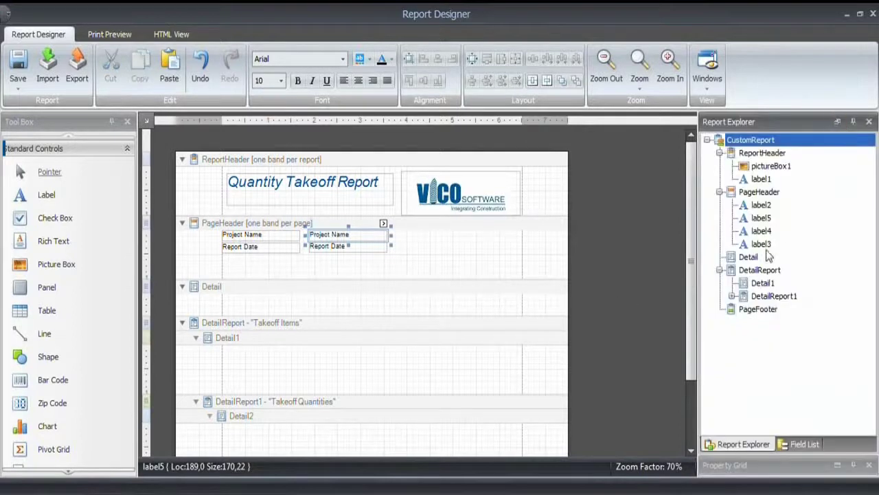
{"action": "left_click", "coordinate": [800, 443]}
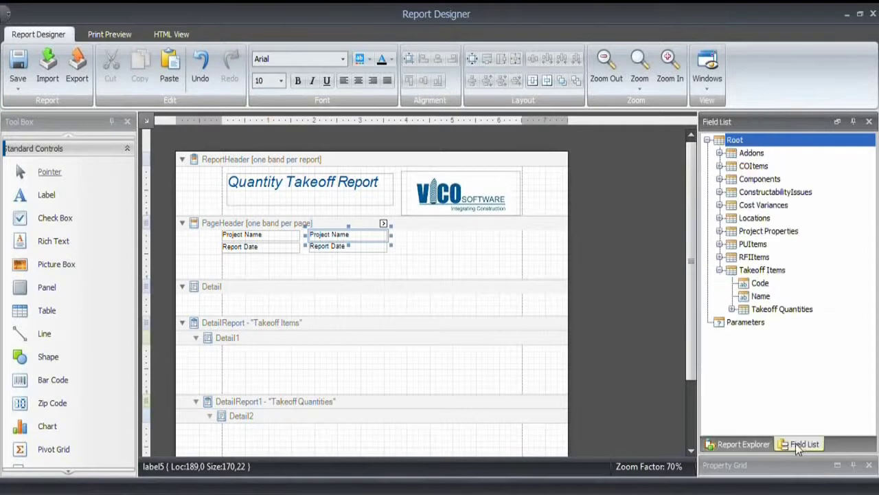
{"action": "left_click", "coordinate": [719, 270]}
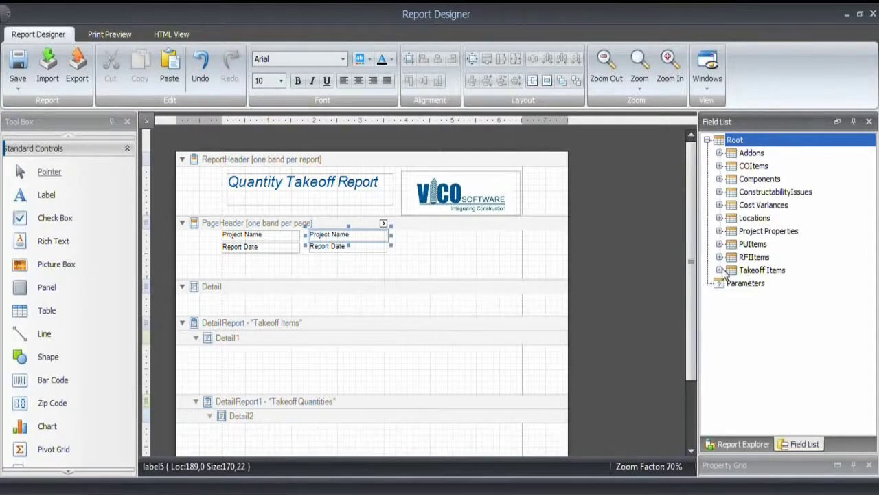
{"action": "double_click", "coordinate": [730, 232]}
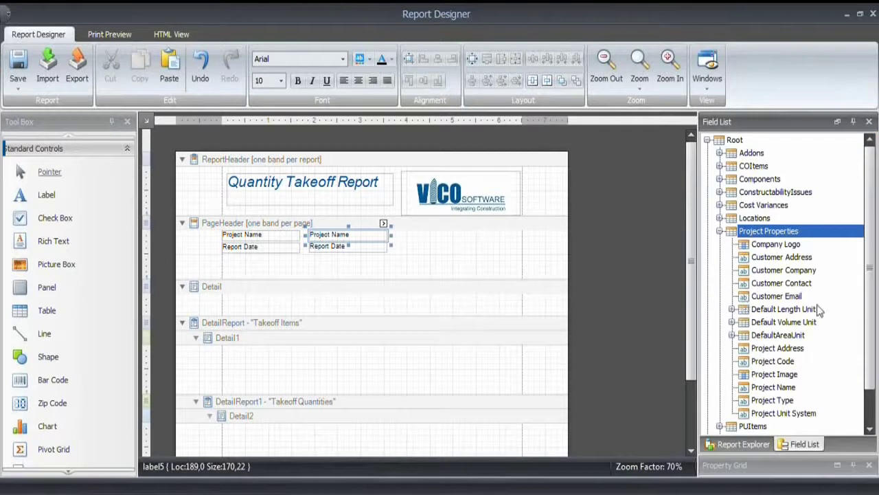
{"action": "scroll", "coordinate": [870, 267], "scroll_direction": "down", "scroll_amount": 2}
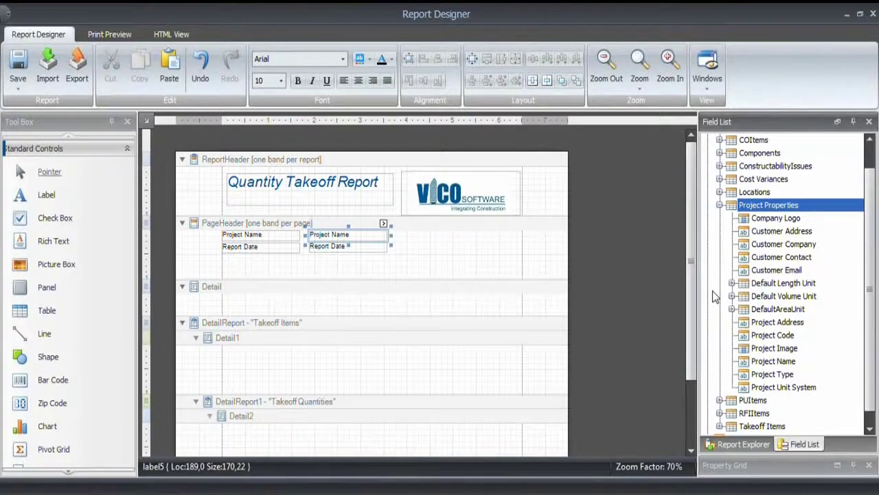
{"action": "left_click", "coordinate": [765, 361]}
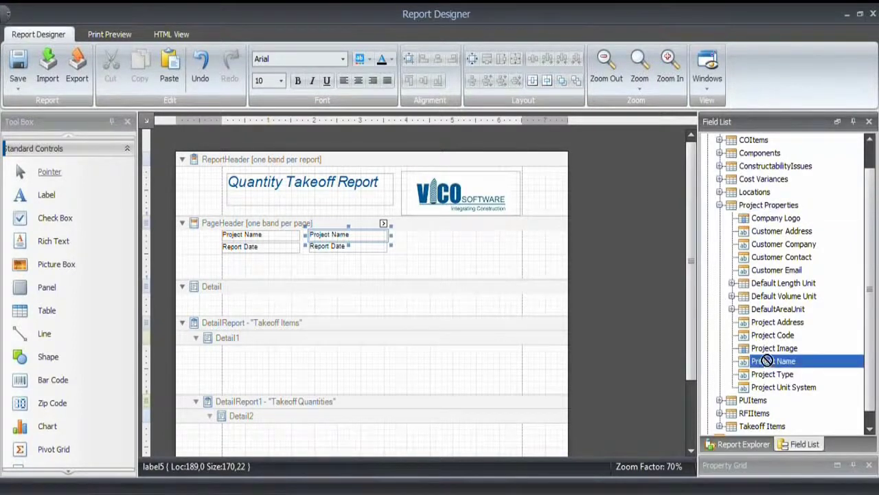
{"action": "left_click_drag", "start_coordinate": [766, 361], "coordinate": [343, 236]}
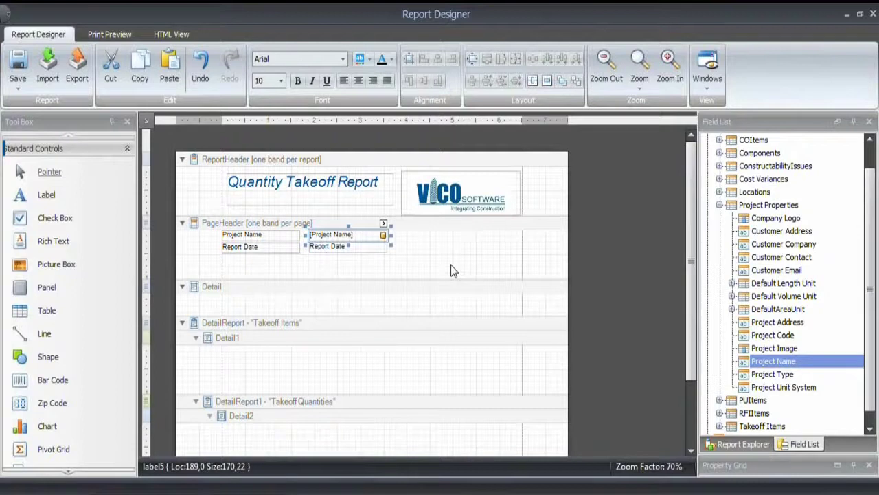
Replace the duplicated "Report Date" label with a Page Info control about 165 by 31 units below the bound project name
{"action": "left_click", "coordinate": [325, 247]}
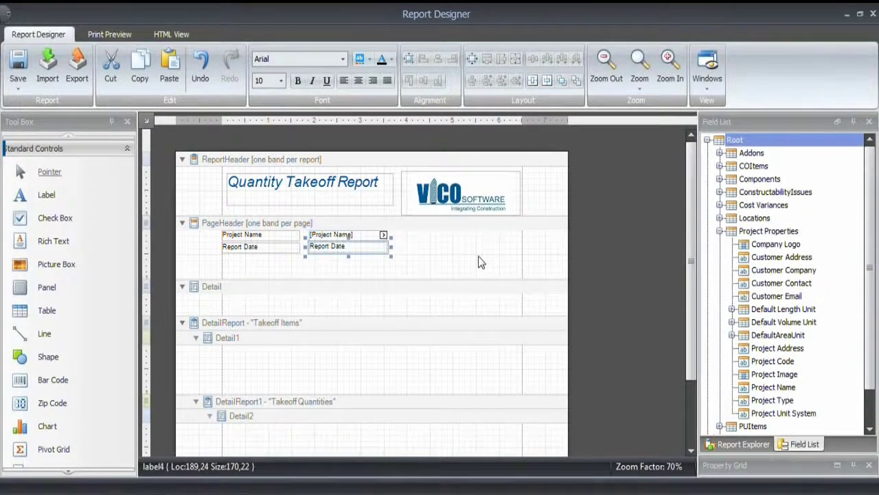
{"action": "key", "text": "Delete"}
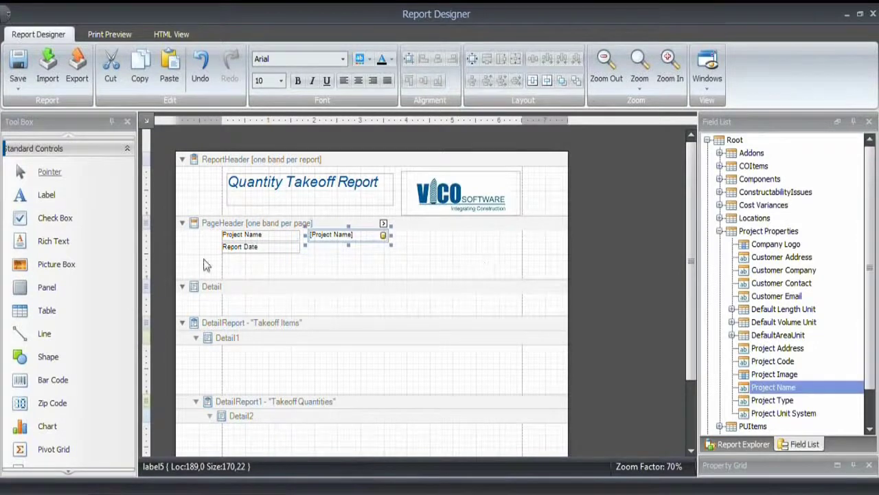
{"action": "left_click", "coordinate": [69, 472]}
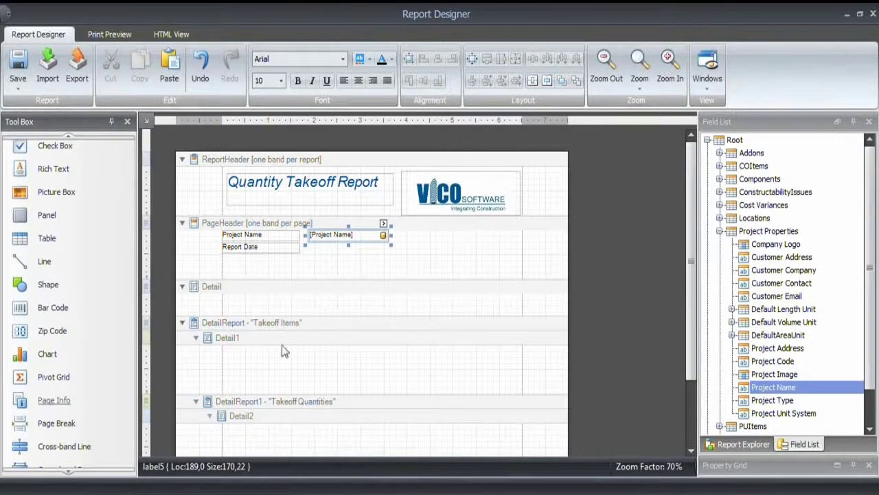
{"action": "mouse_move", "coordinate": [319, 252]}
{"action": "left_mouse_down"}
{"action": "mouse_move", "coordinate": [379, 271]}
{"action": "mouse_move", "coordinate": [395, 267]}
{"action": "left_mouse_up"}
{"action": "mouse_move", "coordinate": [337, 256]}
{"action": "left_mouse_down"}
{"action": "mouse_move", "coordinate": [328, 242]}
{"action": "mouse_move", "coordinate": [362, 259]}
{"action": "left_mouse_up"}
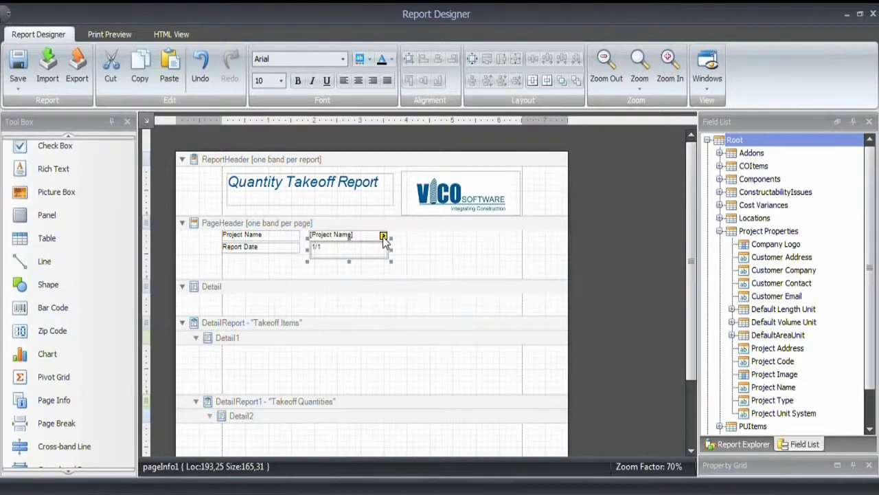
Set the page header's Page Info control to show Current Date and Time
{"action": "left_click", "coordinate": [383, 237]}
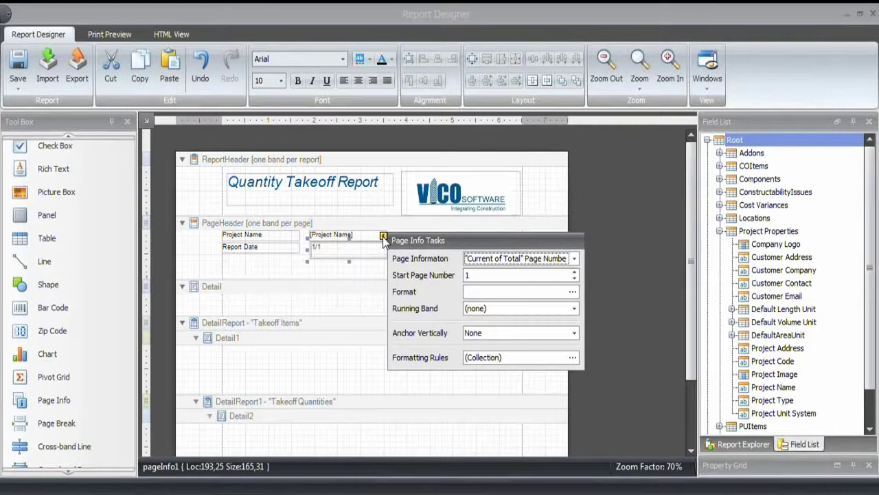
{"action": "left_click", "coordinate": [574, 259]}
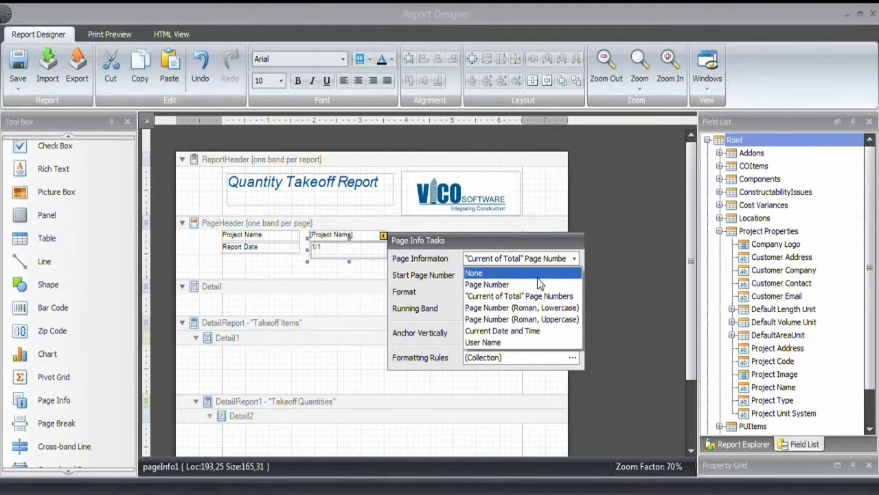
{"action": "left_click", "coordinate": [516, 331]}
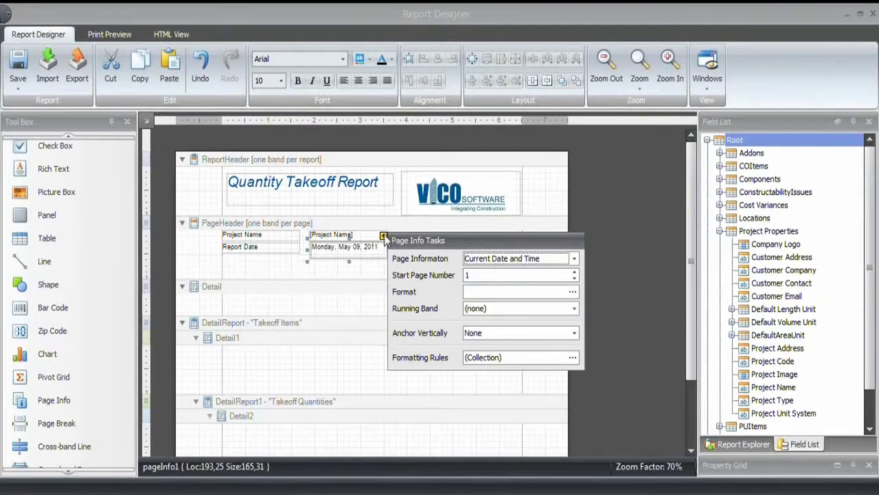
{"action": "left_click", "coordinate": [383, 312]}
{"action": "left_click", "coordinate": [436, 271]}
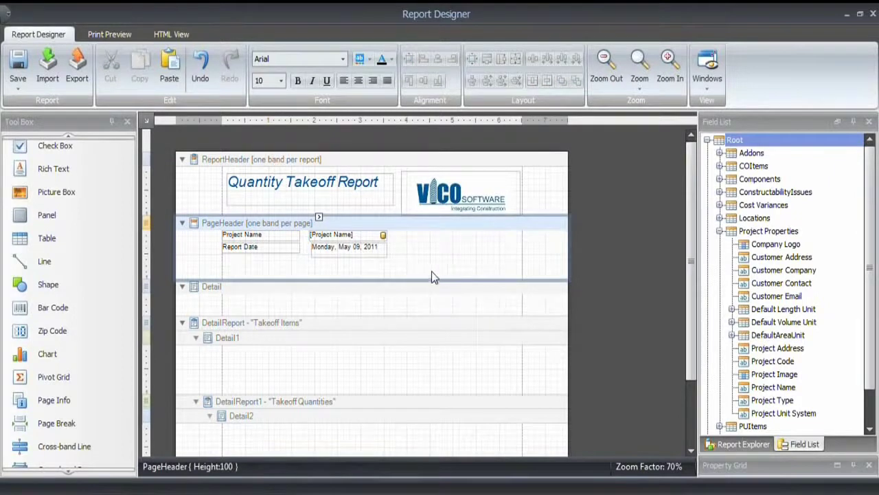
Draw a horizontal line about 630 by 28 units across the page header, just below the report date
{"action": "left_click", "coordinate": [43, 263]}
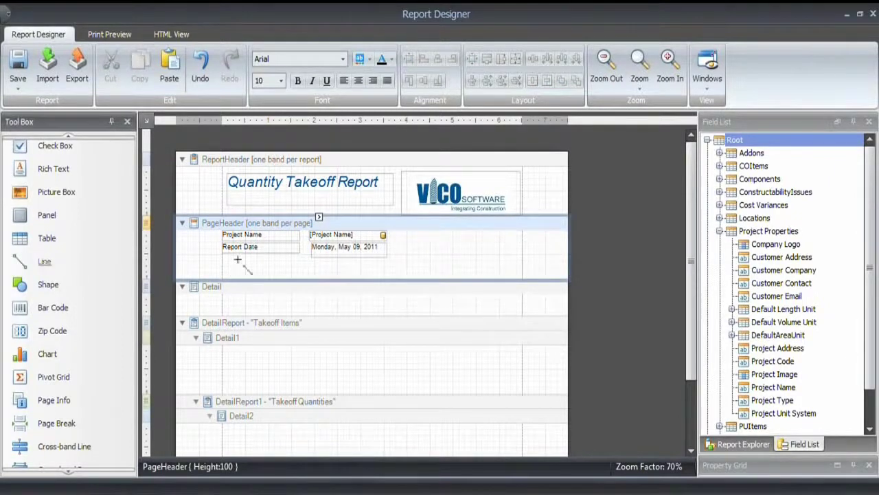
{"action": "left_click_drag", "start_coordinate": [224, 257], "coordinate": [519, 271]}
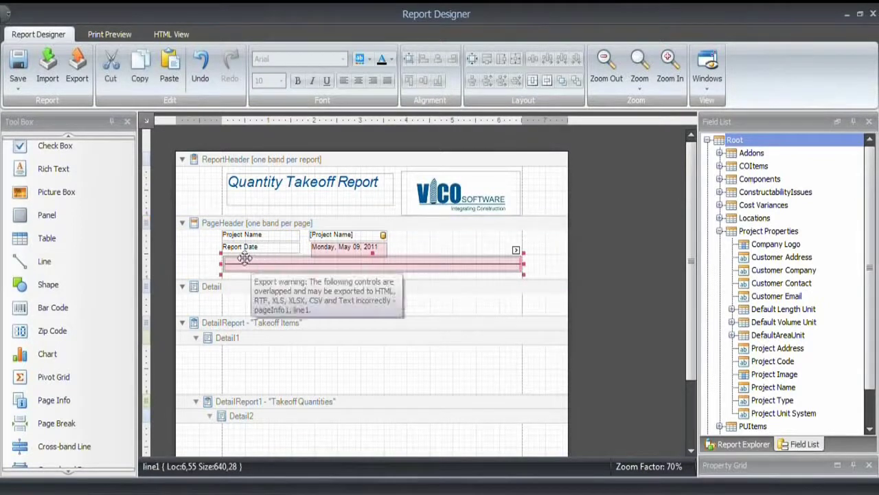
{"action": "left_click_drag", "start_coordinate": [218, 264], "coordinate": [216, 265]}
{"action": "mouse_move", "coordinate": [523, 264]}
{"action": "left_mouse_down"}
{"action": "mouse_move", "coordinate": [511, 265]}
{"action": "mouse_move", "coordinate": [524, 265]}
{"action": "left_mouse_up"}
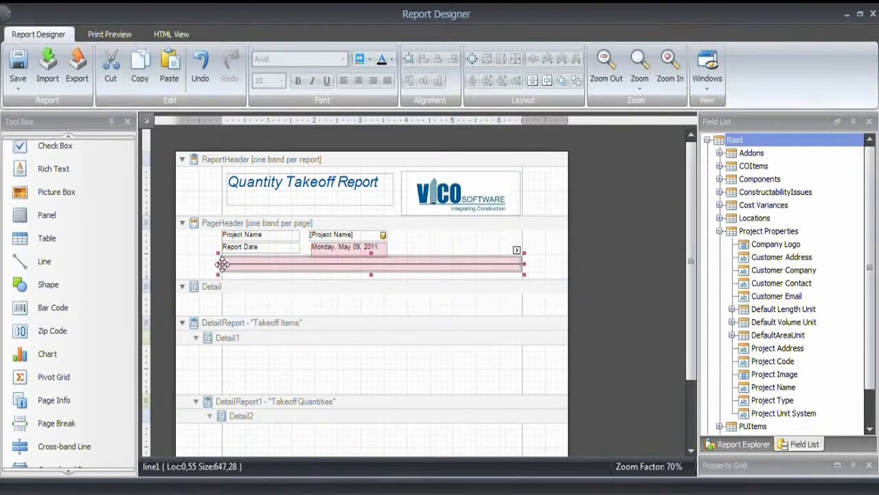
{"action": "left_click_drag", "start_coordinate": [220, 265], "coordinate": [224, 263]}
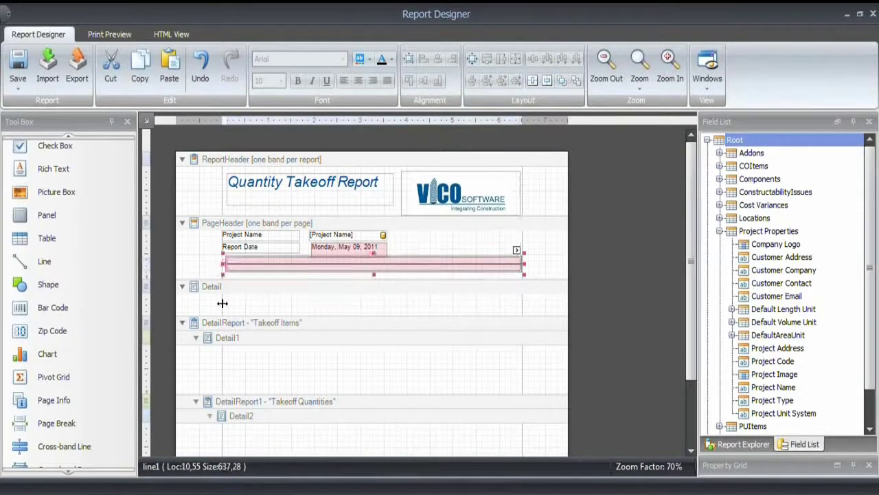
{"action": "left_click_drag", "start_coordinate": [517, 266], "coordinate": [513, 267]}
{"action": "left_click_drag", "start_coordinate": [414, 256], "coordinate": [411, 265]}
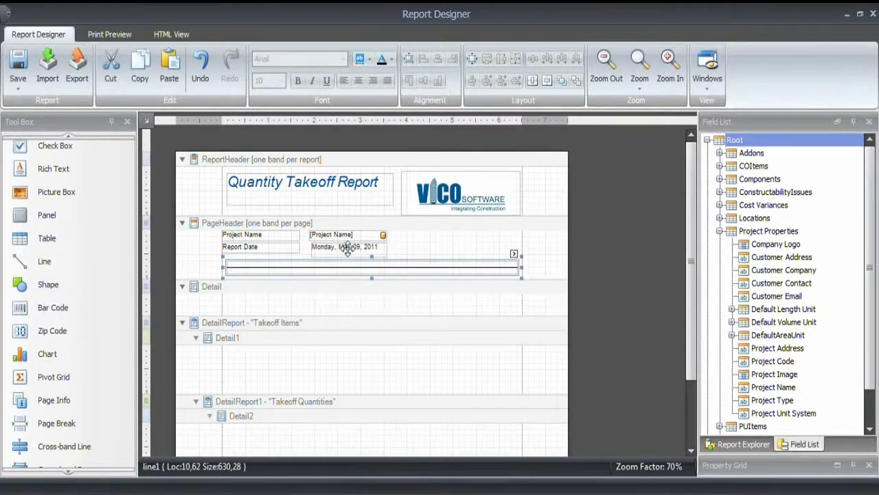
Shrink the PageHeader band to end just below the line and collapse the empty Detail band completely
{"action": "left_click", "coordinate": [618, 285]}
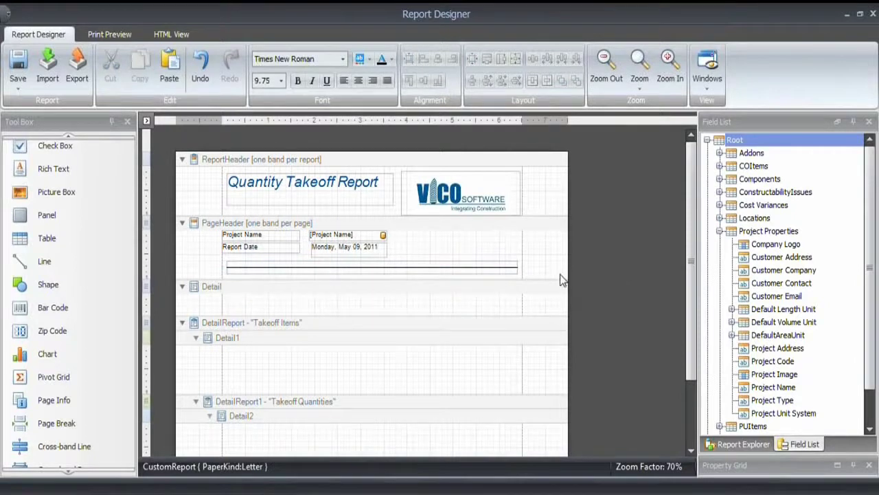
{"action": "left_click_drag", "start_coordinate": [551, 278], "coordinate": [551, 274]}
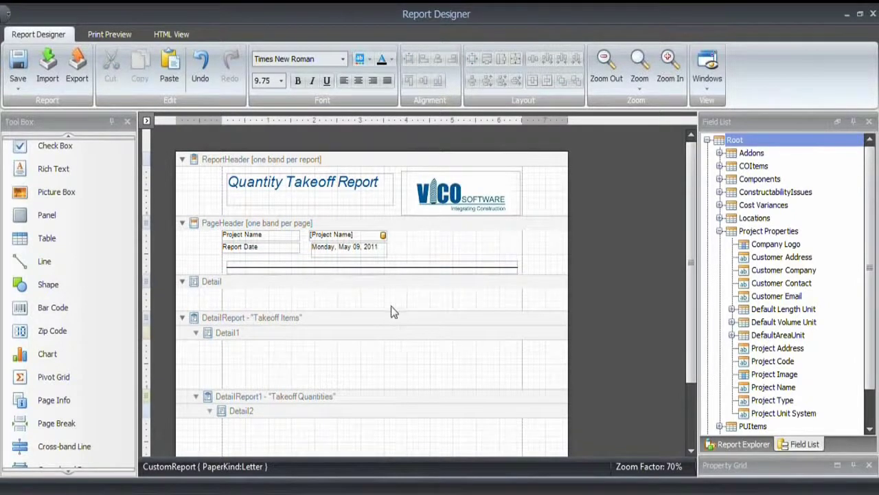
{"action": "left_click_drag", "start_coordinate": [390, 310], "coordinate": [405, 287]}
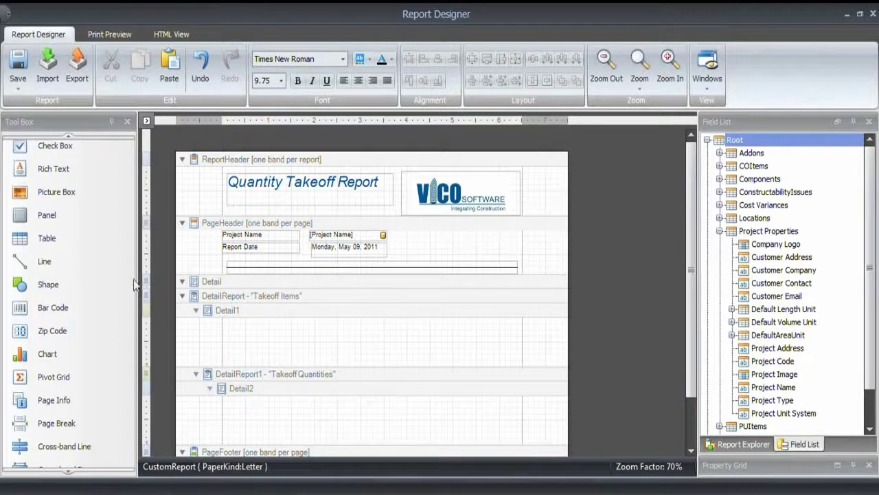
Set the font of the "Takeoff Items" detail report band to Arial
{"action": "left_click", "coordinate": [289, 299]}
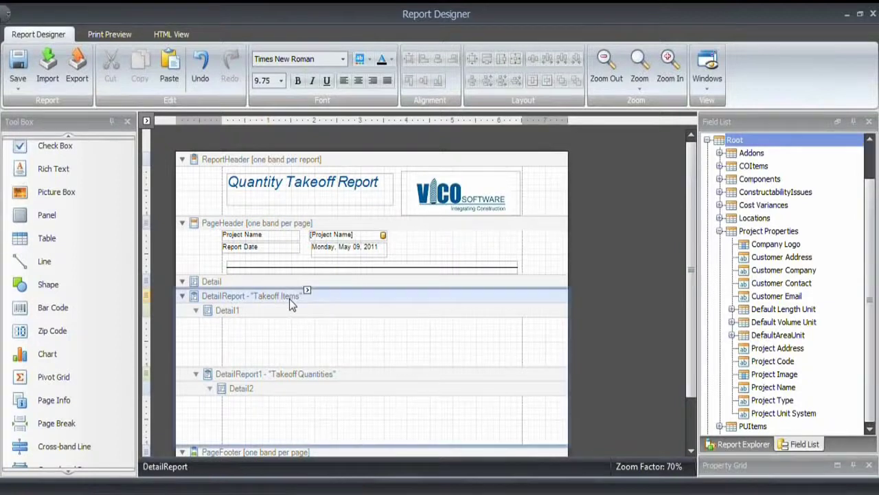
{"action": "left_click", "coordinate": [343, 59]}
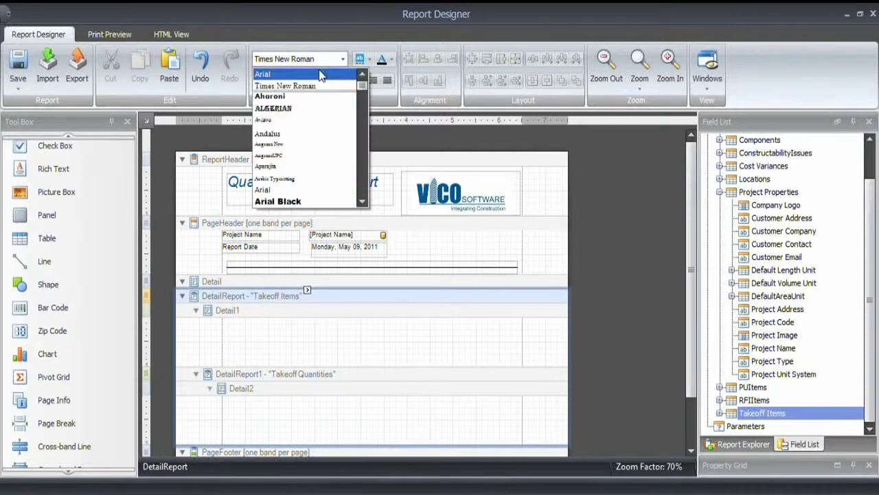
{"action": "left_click", "coordinate": [296, 73]}
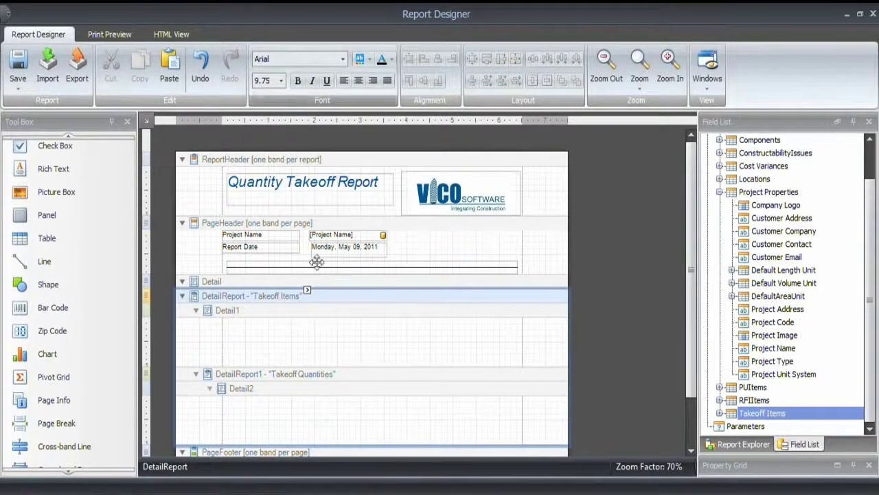
Insert a small table about 101 by 28 units in the Detail1 band and delete cells until only one remains
{"action": "left_click", "coordinate": [47, 238]}
{"action": "left_click_drag", "start_coordinate": [230, 322], "coordinate": [276, 336]}
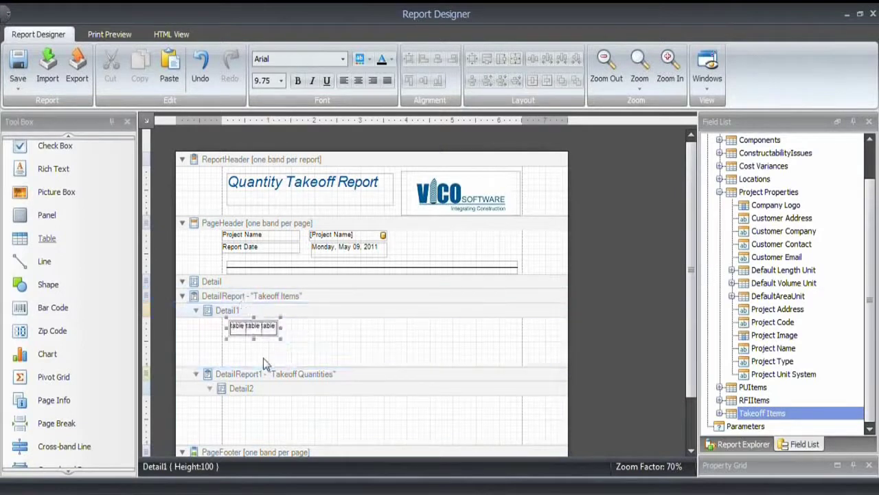
{"action": "left_click", "coordinate": [253, 327]}
{"action": "key", "text": "Delete"}
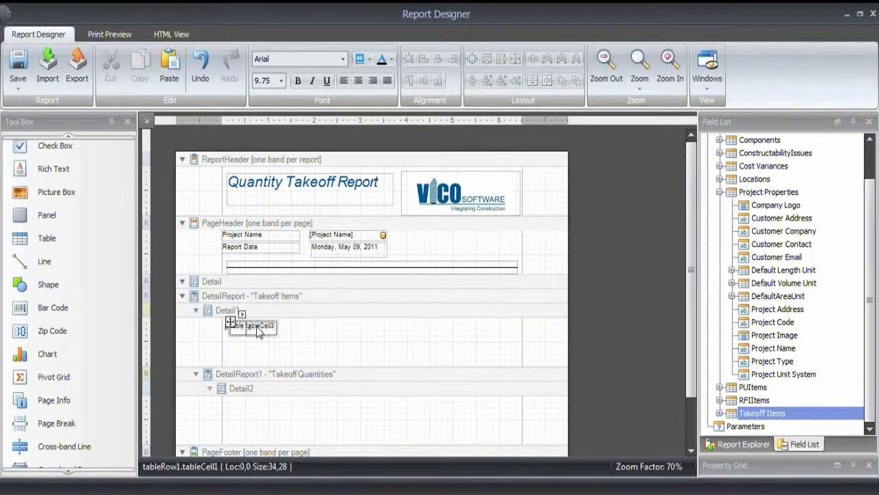
{"action": "left_click", "coordinate": [266, 328]}
{"action": "key", "text": "Delete"}
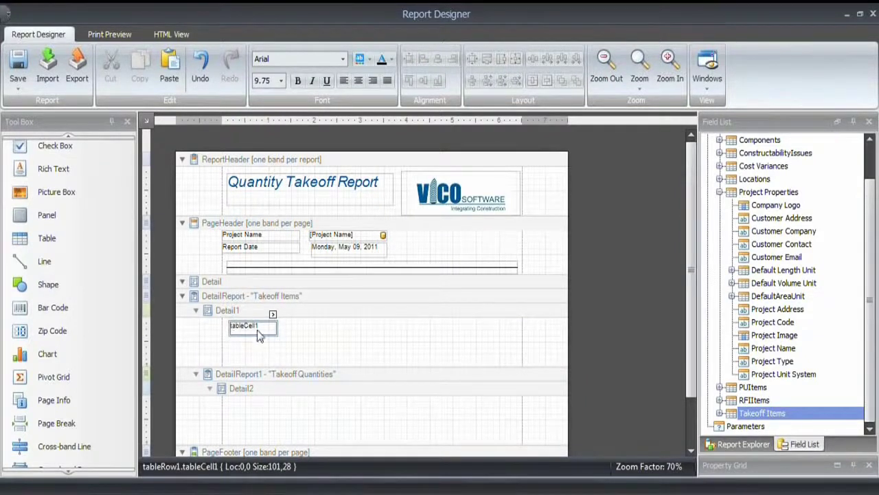
Widen the single-cell table in Detail1 to span the space between the page margins, about 649 units
{"action": "left_click", "coordinate": [289, 330]}
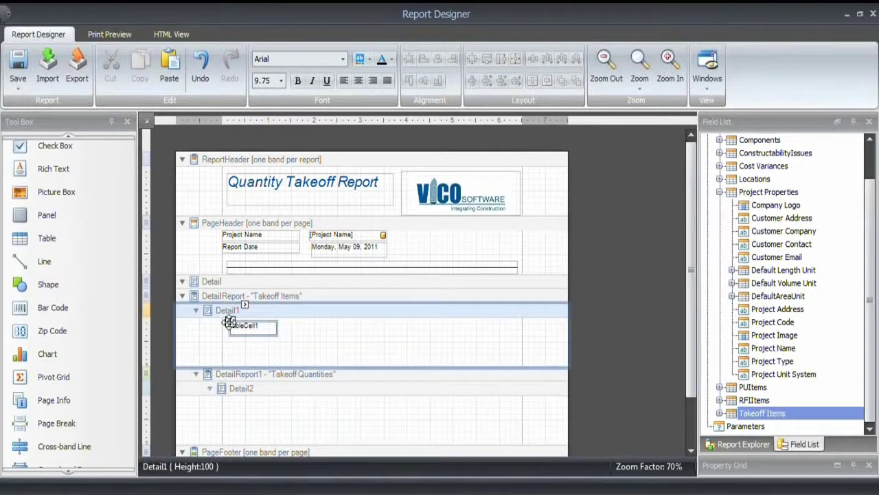
{"action": "left_click", "coordinate": [229, 322]}
{"action": "left_click_drag", "start_coordinate": [314, 328], "coordinate": [524, 342]}
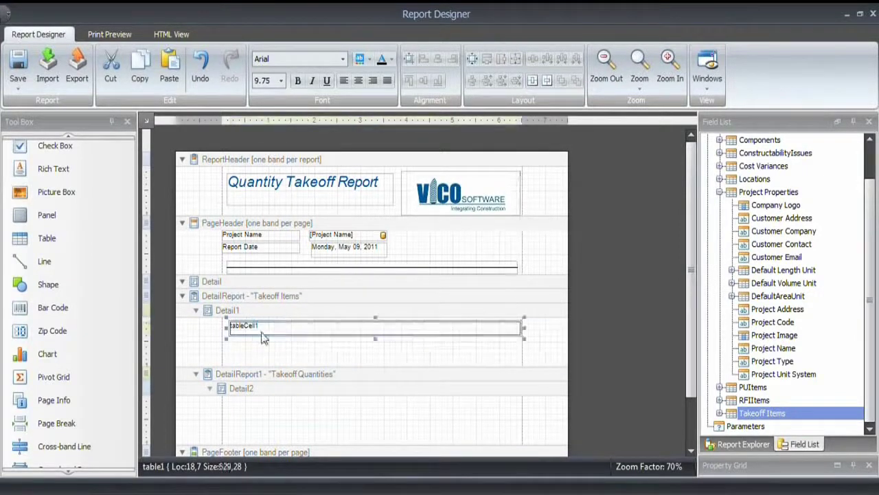
{"action": "left_click_drag", "start_coordinate": [226, 328], "coordinate": [218, 329]}
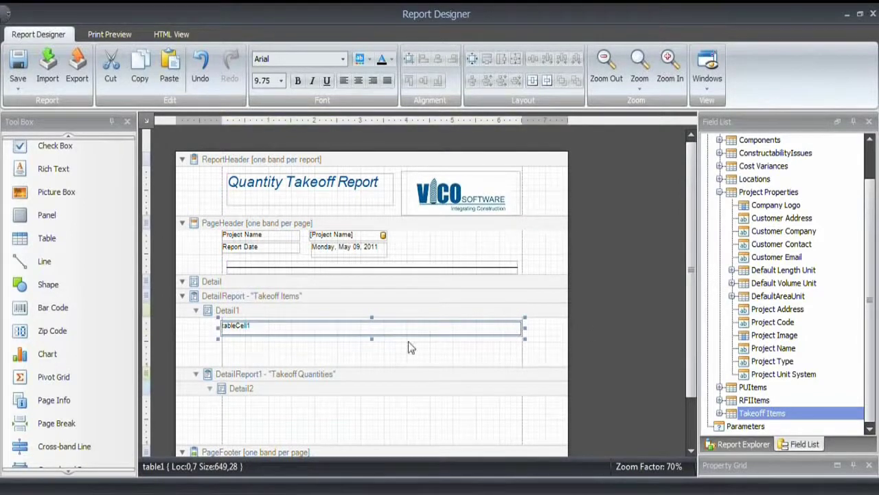
{"action": "left_click", "coordinate": [606, 309]}
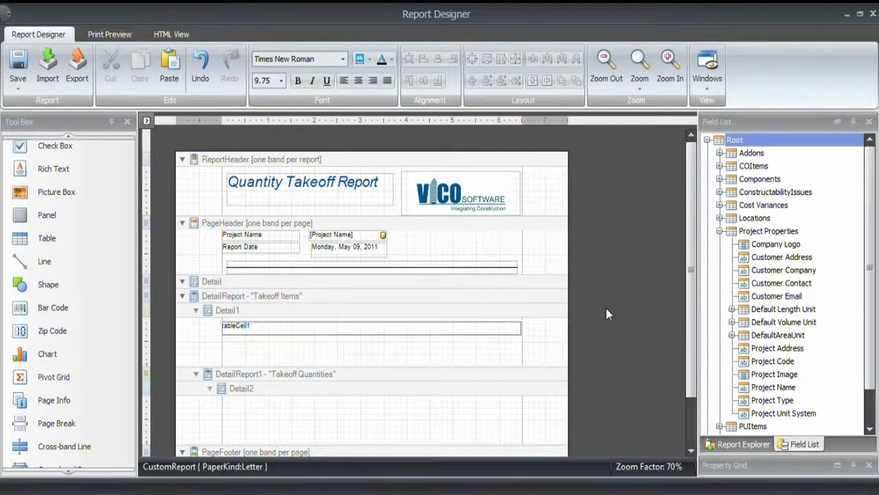
Bind the Detail1 table cell to the Name field of Takeoff Items
{"action": "left_click", "coordinate": [720, 230]}
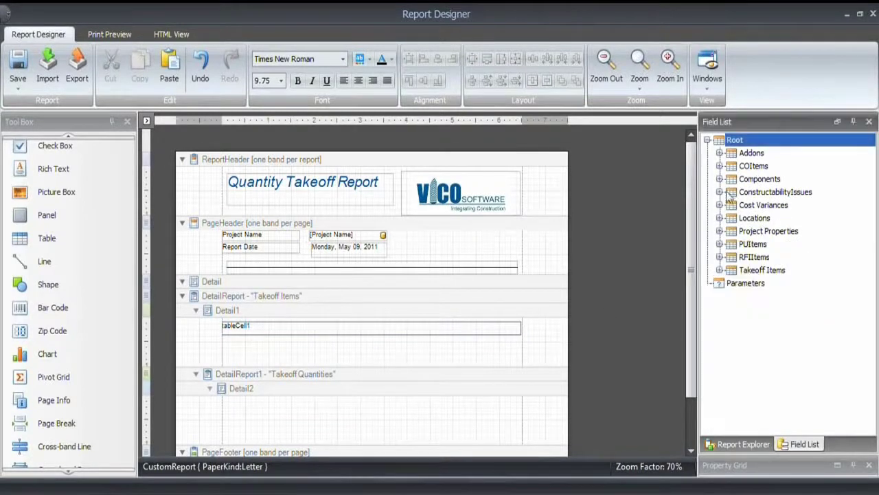
{"action": "left_click", "coordinate": [720, 270]}
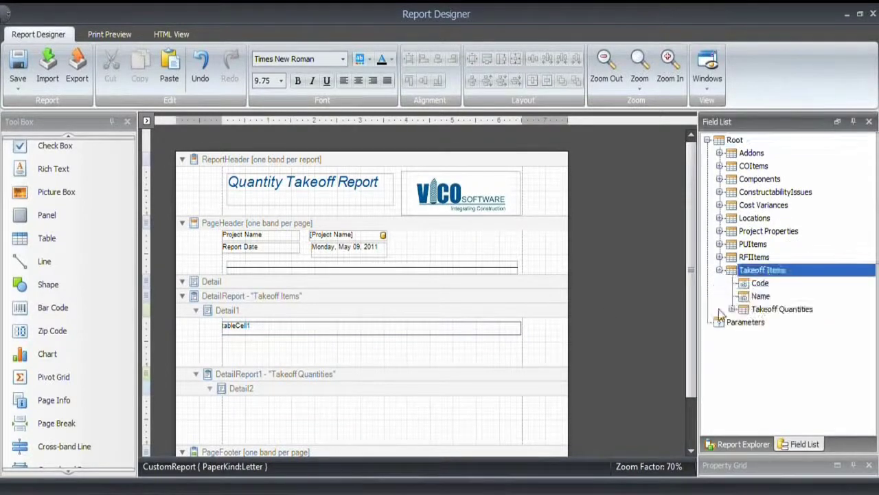
{"action": "left_click", "coordinate": [761, 299]}
{"action": "left_click_drag", "start_coordinate": [761, 300], "coordinate": [261, 329]}
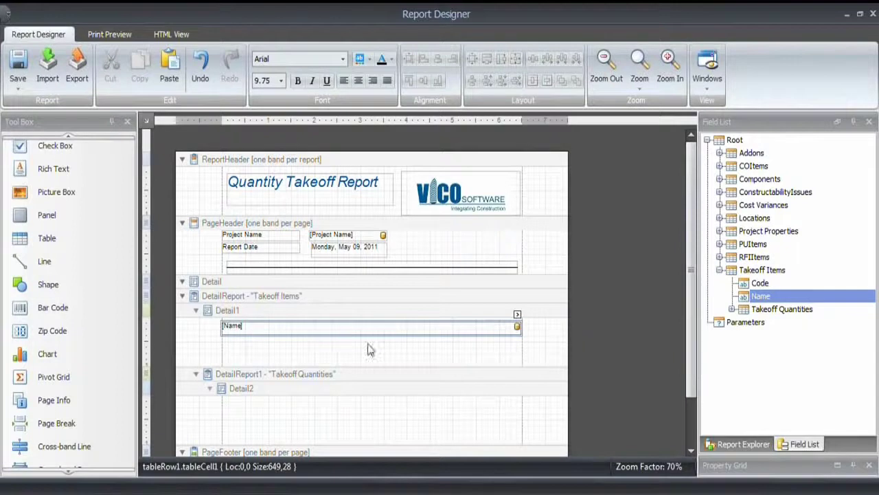
Move the Name table to the top of the Detail1 band and shrink the band to fit the table's height
{"action": "left_click", "coordinate": [223, 325]}
{"action": "left_click_drag", "start_coordinate": [223, 324], "coordinate": [224, 320]}
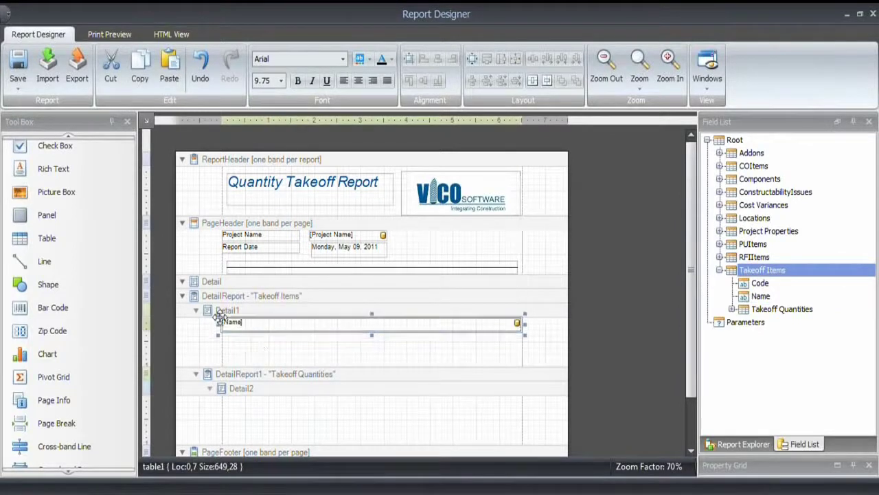
{"action": "left_click", "coordinate": [261, 345]}
{"action": "left_click", "coordinate": [575, 388]}
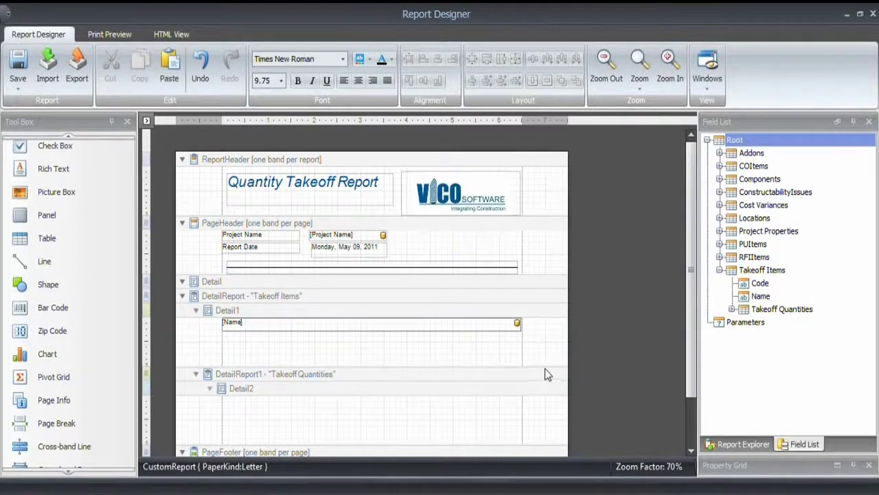
{"action": "mouse_move", "coordinate": [547, 365]}
{"action": "left_mouse_down"}
{"action": "mouse_move", "coordinate": [550, 344]}
{"action": "mouse_move", "coordinate": [538, 351]}
{"action": "left_mouse_up"}
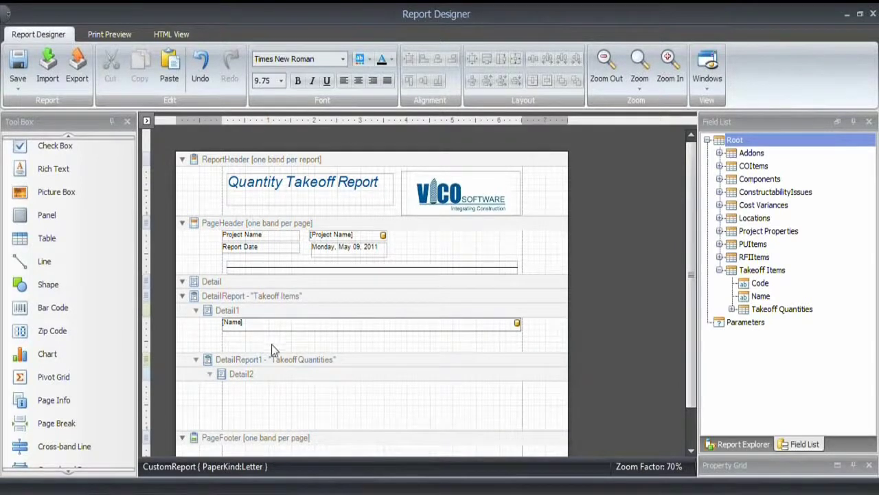
{"action": "left_click", "coordinate": [265, 325]}
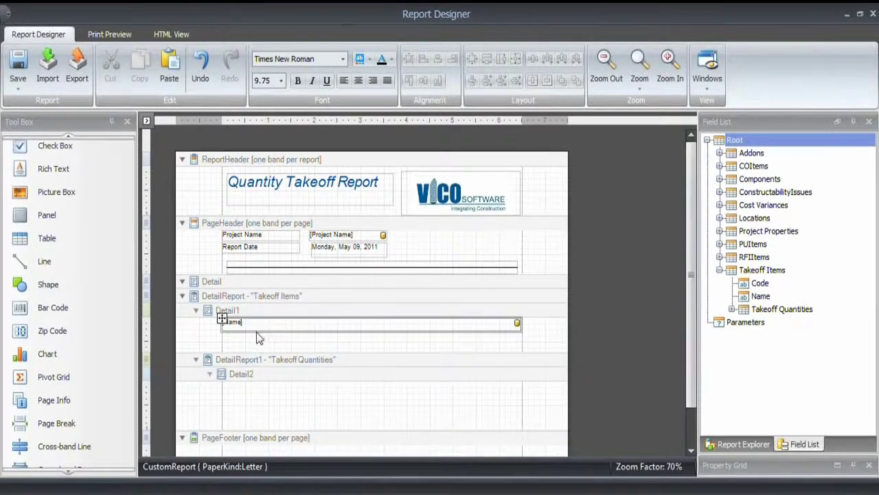
{"action": "left_click", "coordinate": [270, 388]}
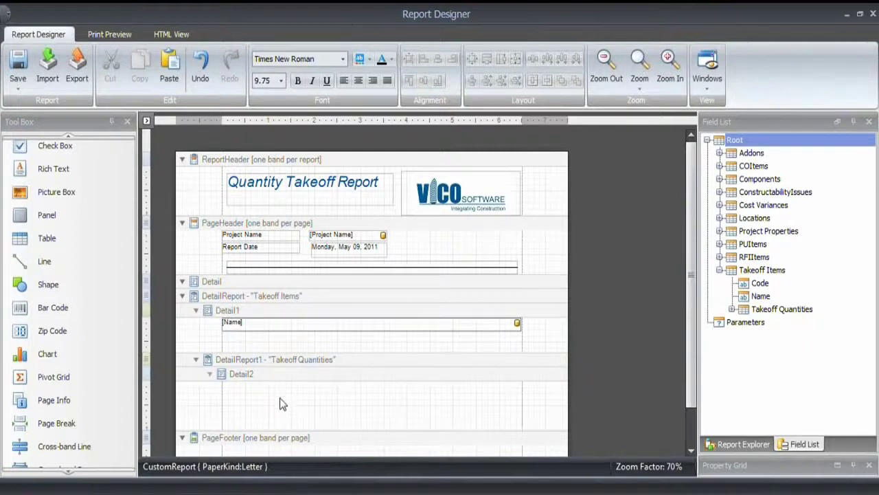
{"action": "left_click_drag", "start_coordinate": [549, 351], "coordinate": [554, 333]}
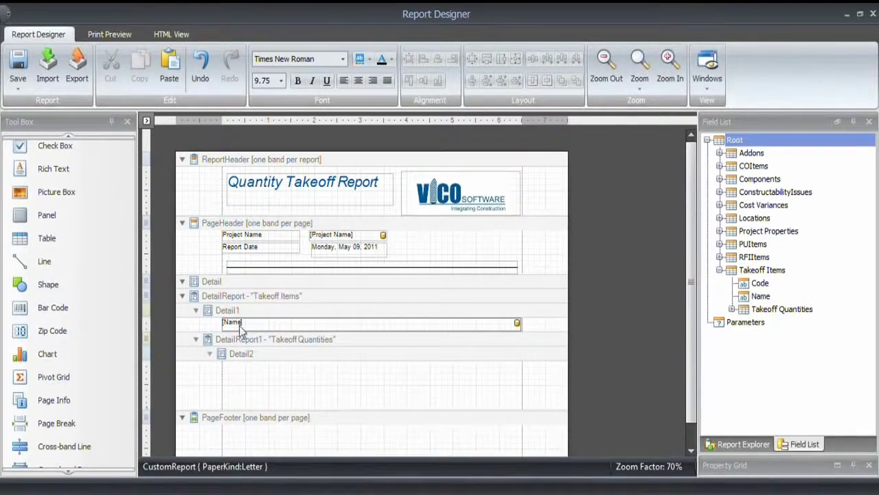
Copy the Name table from Detail1 into the Detail2 band of the "Takeoff Quantities" detail report
{"action": "left_click", "coordinate": [232, 323]}
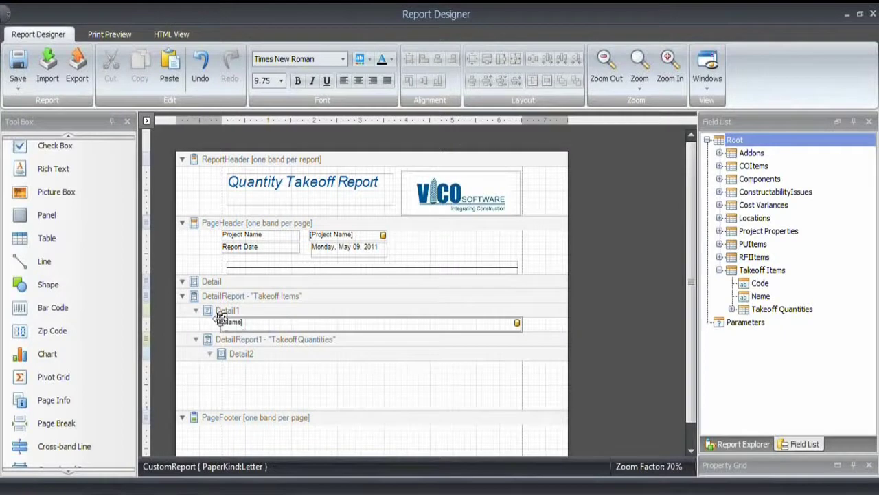
{"action": "left_click", "coordinate": [220, 317]}
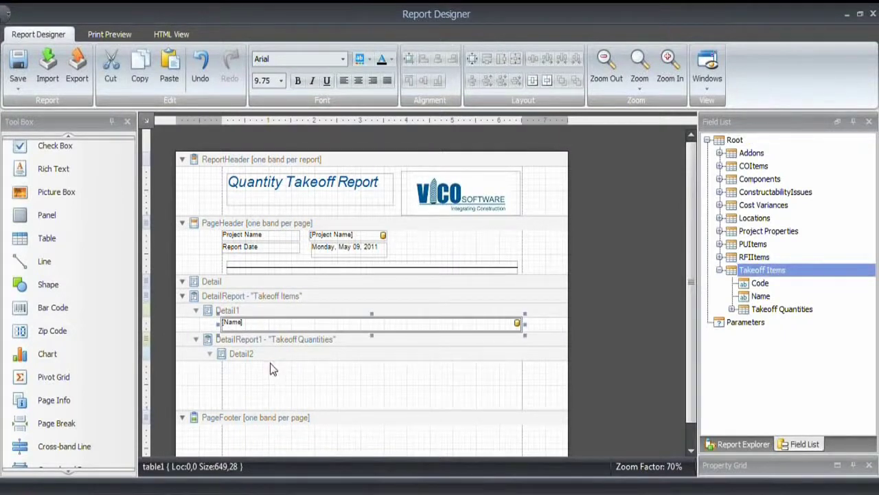
{"action": "left_click", "coordinate": [270, 364]}
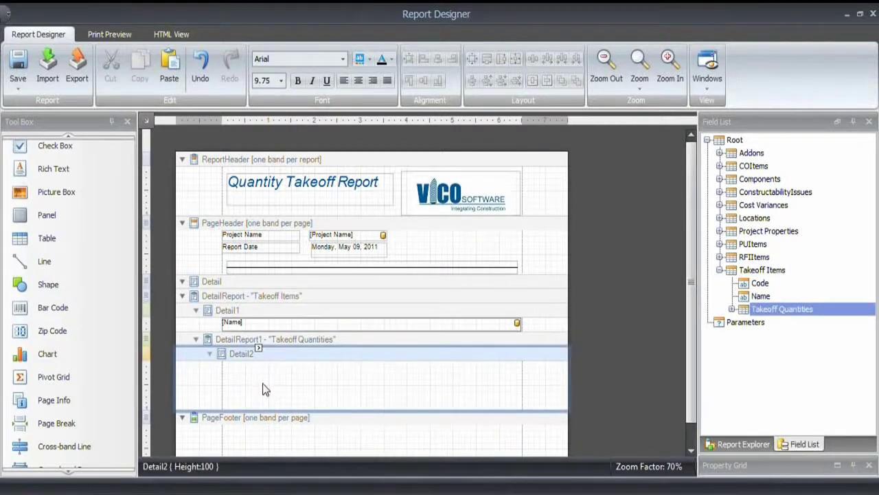
{"action": "key", "text": "ctrl+v"}
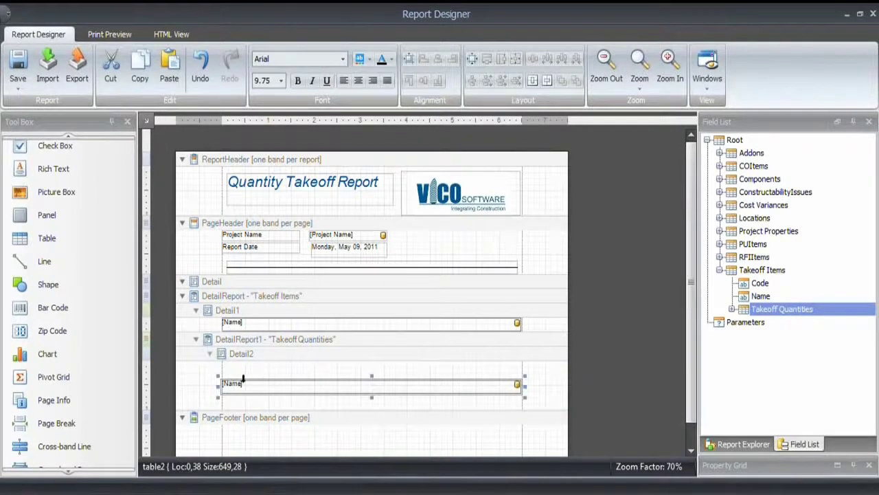
Move the copied Name table to the top of the Detail2 band, aligned with the band's starting edge
{"action": "left_click", "coordinate": [238, 386]}
{"action": "left_click", "coordinate": [238, 388]}
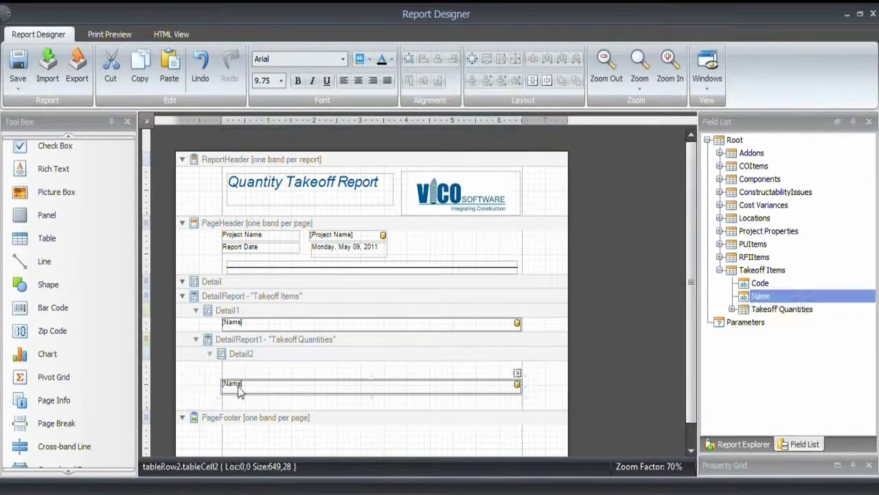
{"action": "left_click_drag", "start_coordinate": [220, 377], "coordinate": [222, 359]}
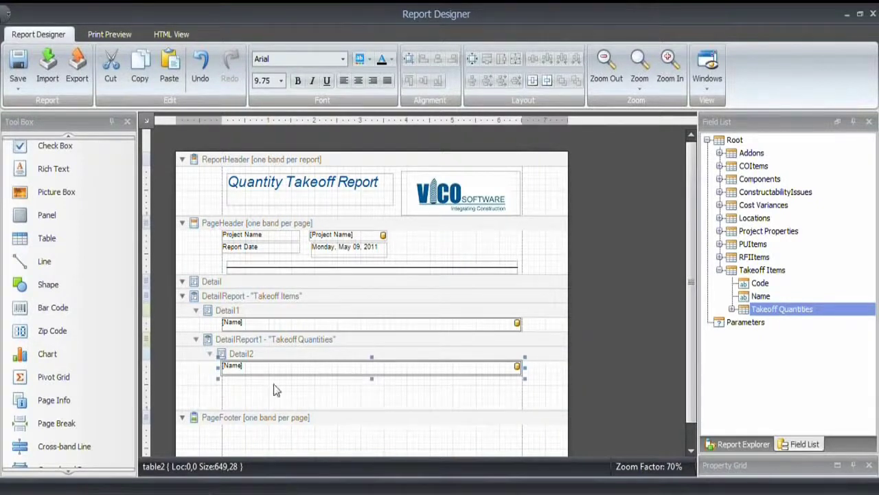
Insert two additional columns after the Name cell in the Detail2 table
{"action": "right_click", "coordinate": [238, 368]}
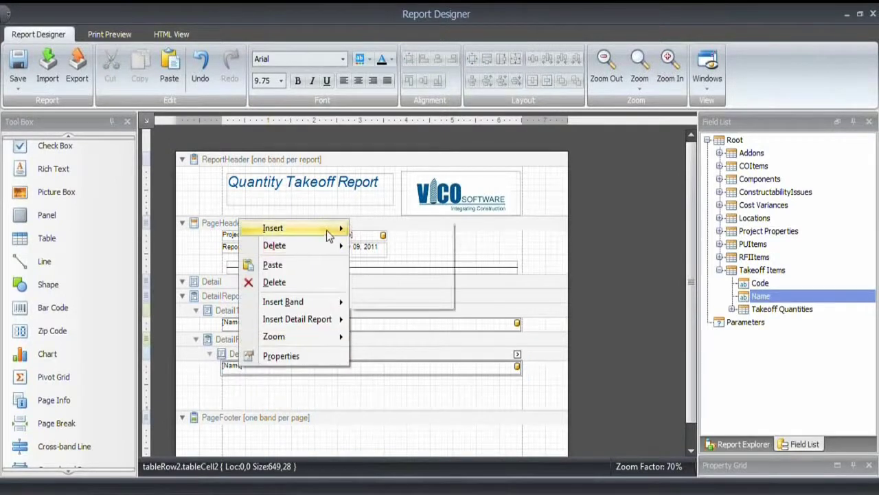
{"action": "mouse_move", "coordinate": [329, 233]}
{"action": "left_click", "coordinate": [405, 283]}
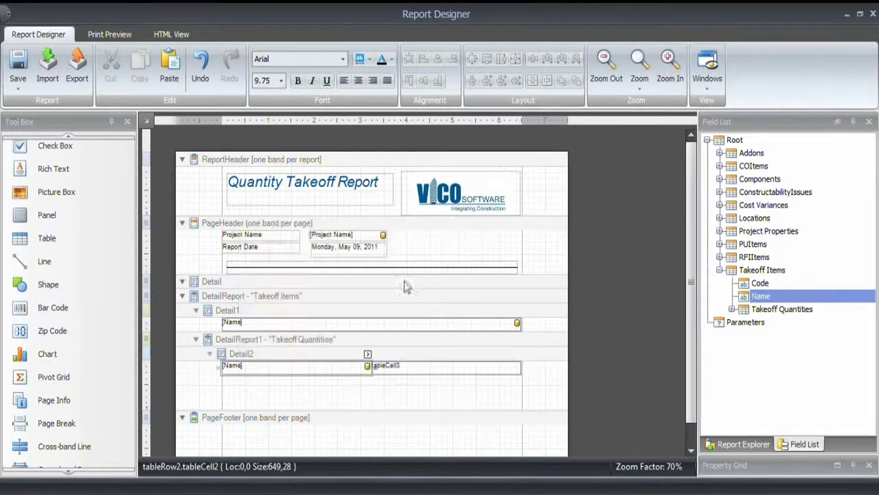
{"action": "left_click", "coordinate": [388, 366]}
{"action": "right_click", "coordinate": [391, 366]}
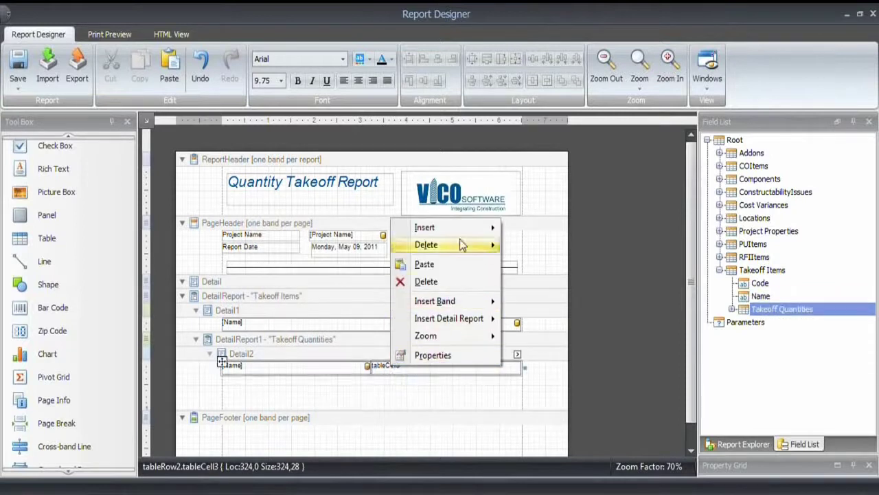
{"action": "mouse_move", "coordinate": [453, 227]}
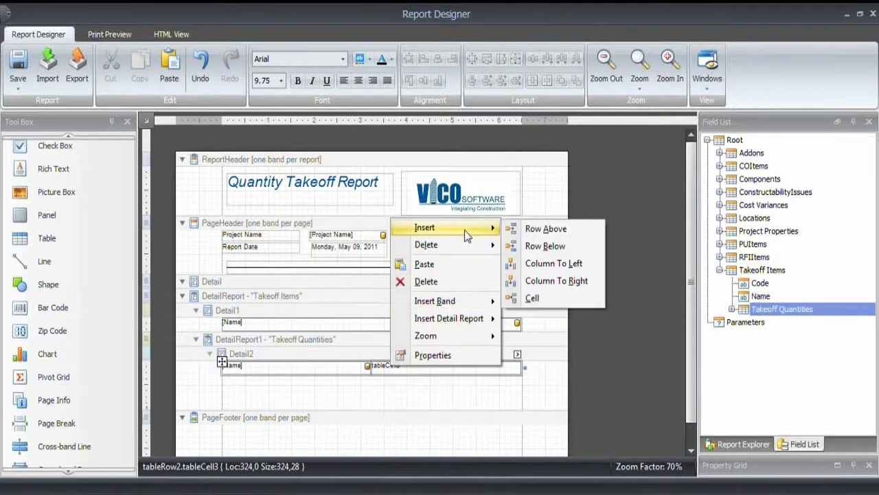
{"action": "left_click", "coordinate": [557, 280]}
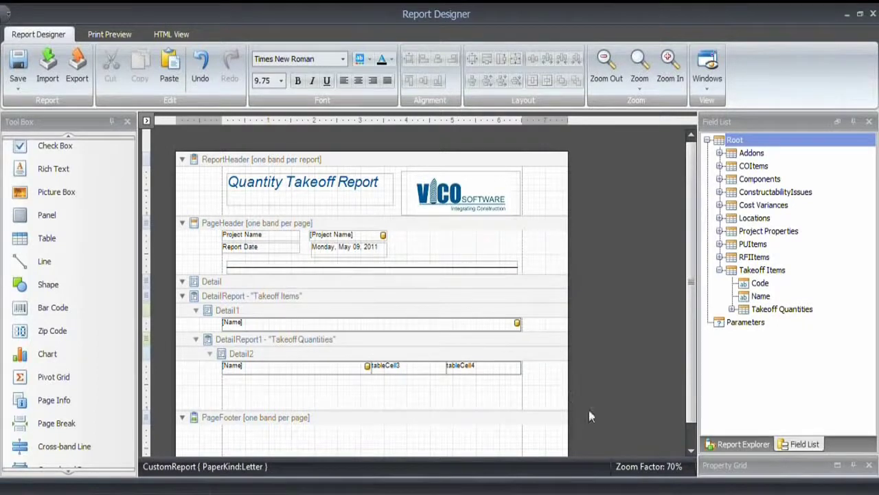
Bind the first cell of the Detail2 table to the Name field of Takeoff Quantities
{"action": "left_click", "coordinate": [732, 309]}
{"action": "scroll", "coordinate": [872, 333], "scroll_direction": "down", "scroll_amount": 1}
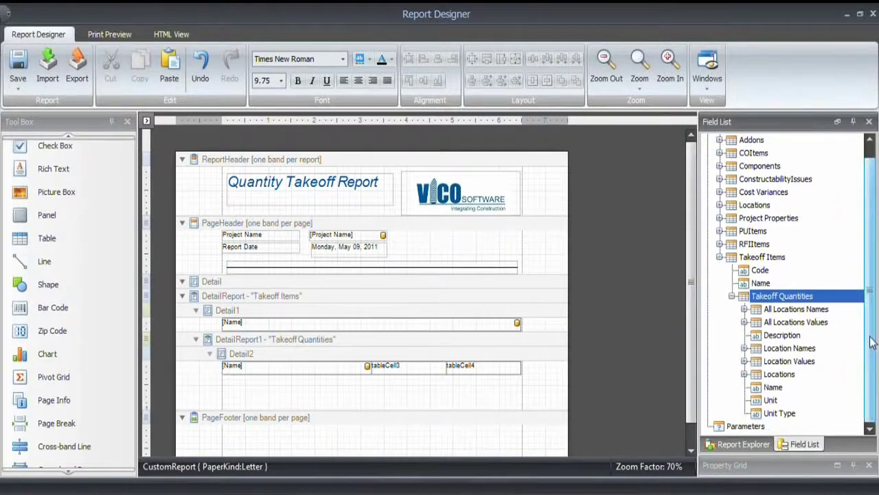
{"action": "left_click", "coordinate": [773, 387]}
{"action": "left_click_drag", "start_coordinate": [775, 390], "coordinate": [266, 360]}
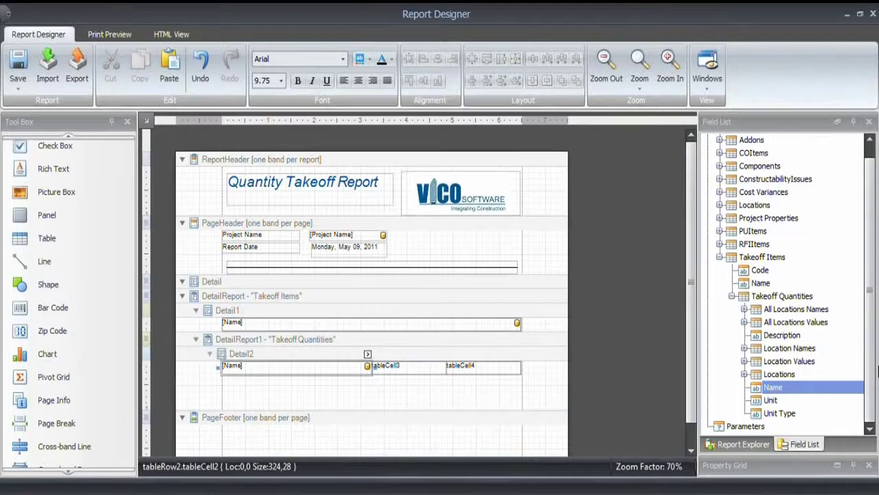
Bind the middle cell of the Detail2 table to the 001. Project field from Location Values of Takeoff Quantities
{"action": "left_click", "coordinate": [780, 362]}
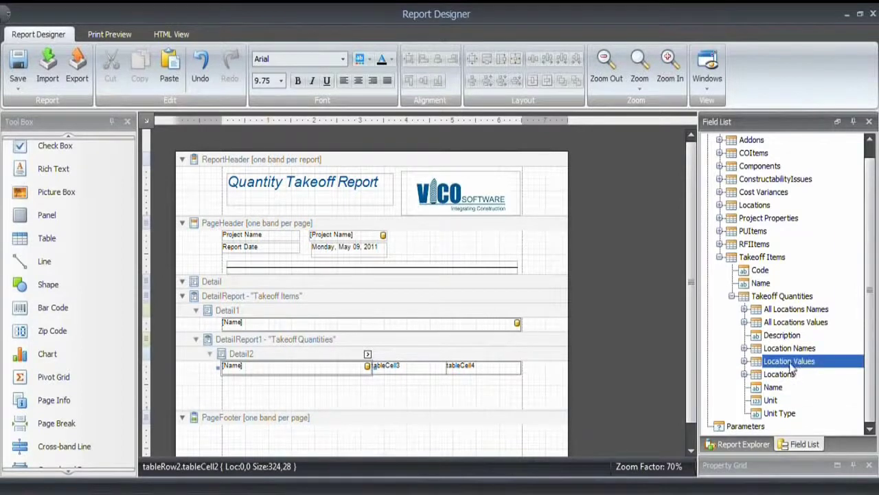
{"action": "left_click", "coordinate": [745, 360]}
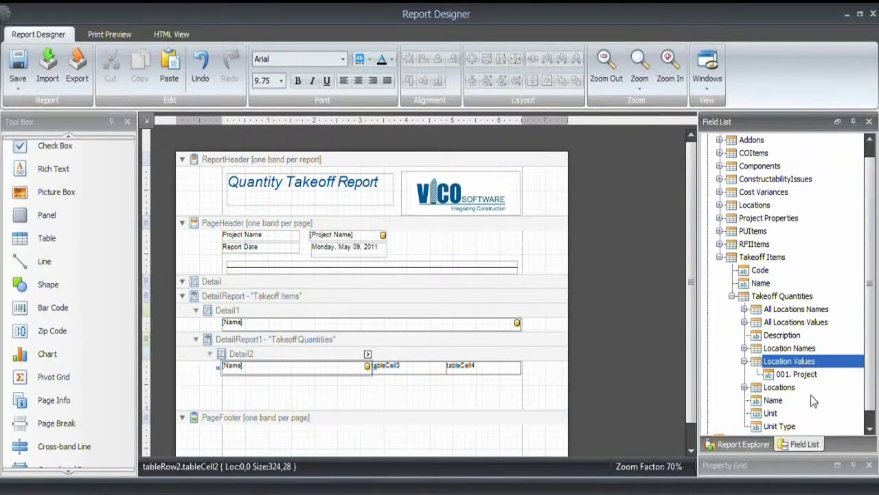
{"action": "left_click", "coordinate": [797, 375]}
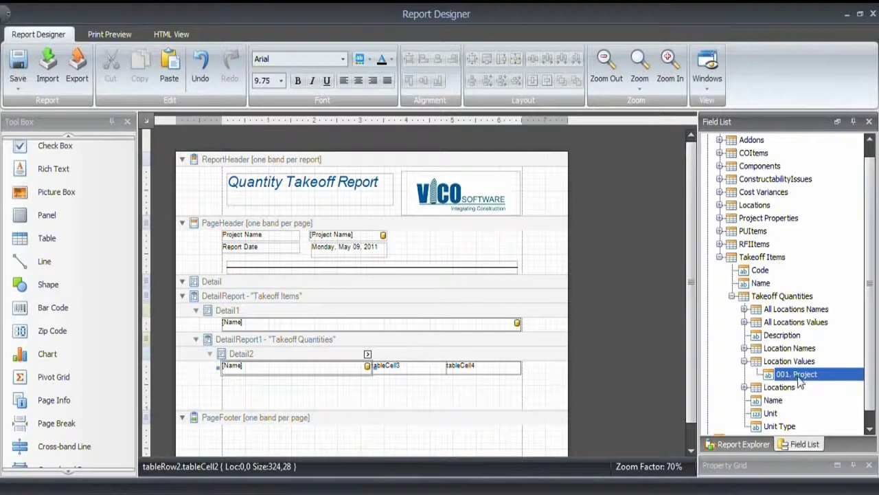
{"action": "left_click_drag", "start_coordinate": [800, 378], "coordinate": [386, 366]}
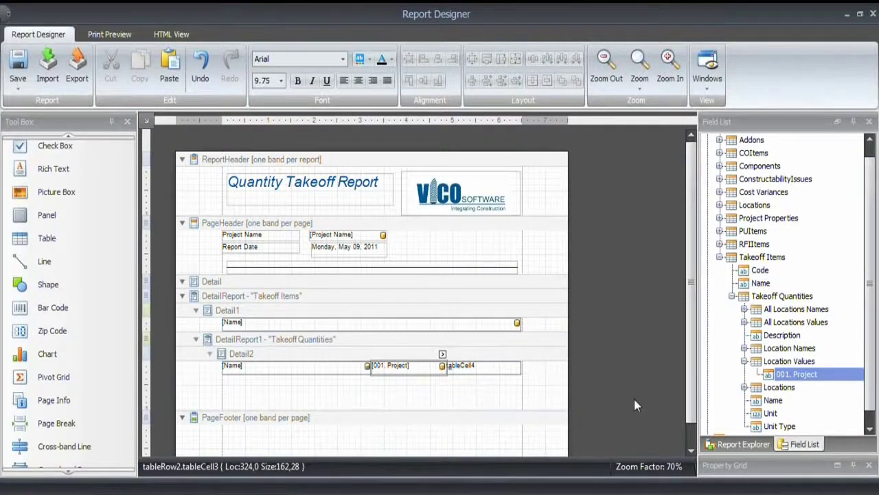
Bind the last cell of the Detail2 table to the Description field of Takeoff Quantities
{"action": "left_click", "coordinate": [492, 370]}
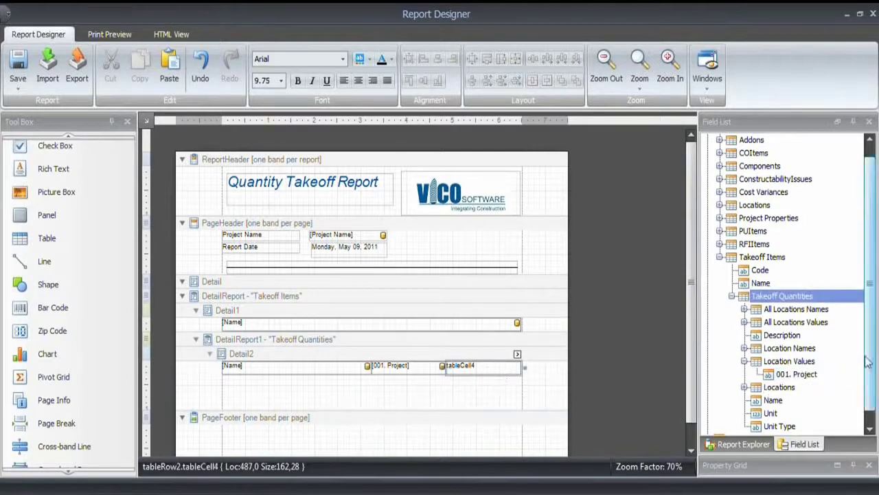
{"action": "scroll", "coordinate": [871, 364], "scroll_direction": "down", "scroll_amount": 1}
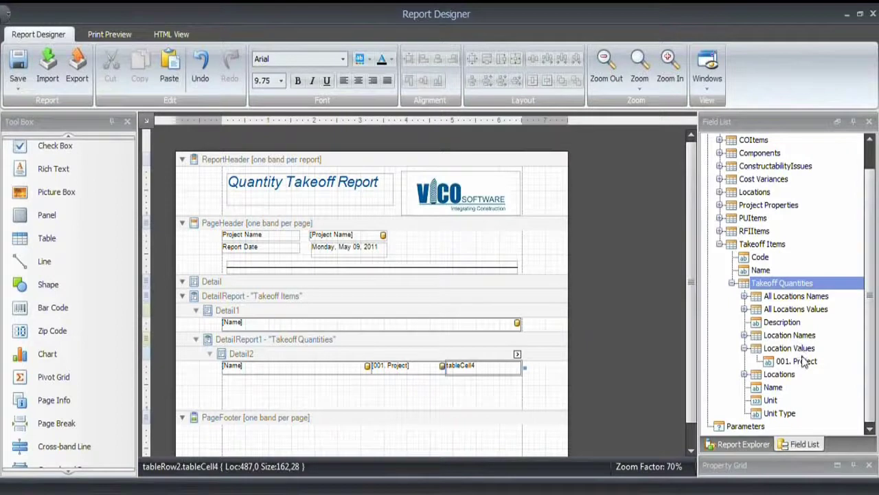
{"action": "left_click", "coordinate": [744, 348]}
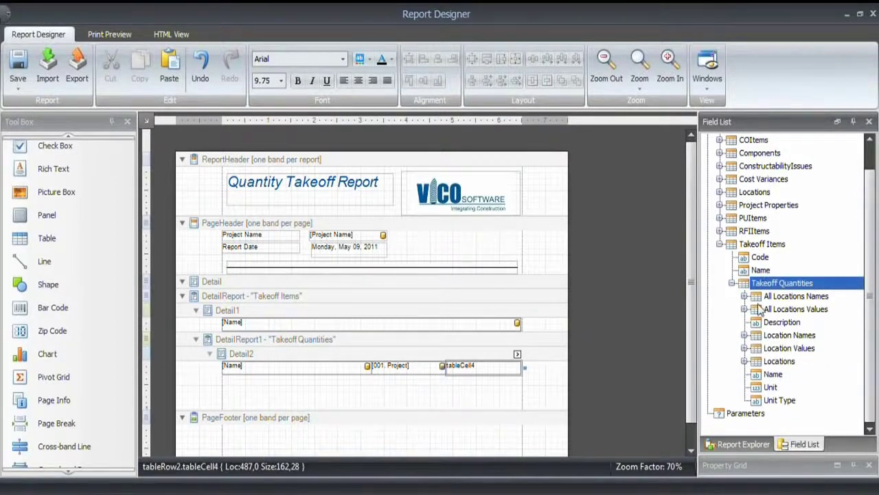
{"action": "left_click", "coordinate": [781, 322]}
{"action": "left_click_drag", "start_coordinate": [781, 325], "coordinate": [478, 373]}
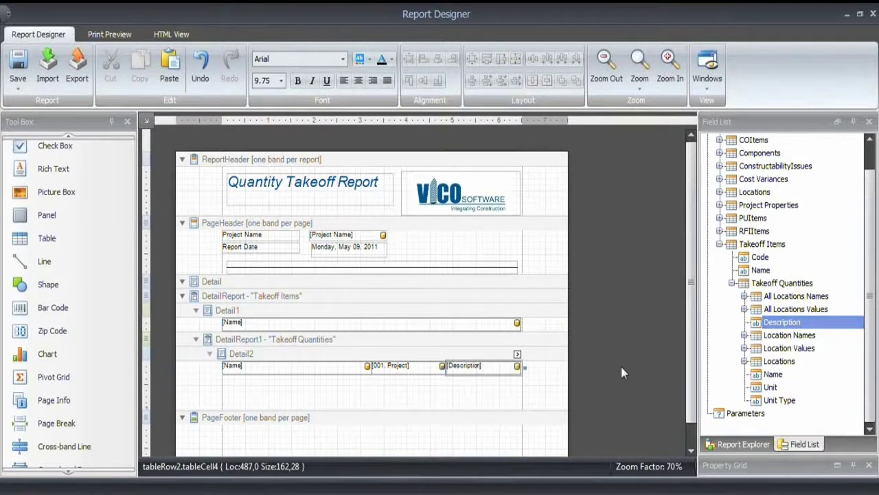
Apply the n2 number format to the 001. Project cell in Detail2 and right-align its text
{"action": "left_click", "coordinate": [411, 366]}
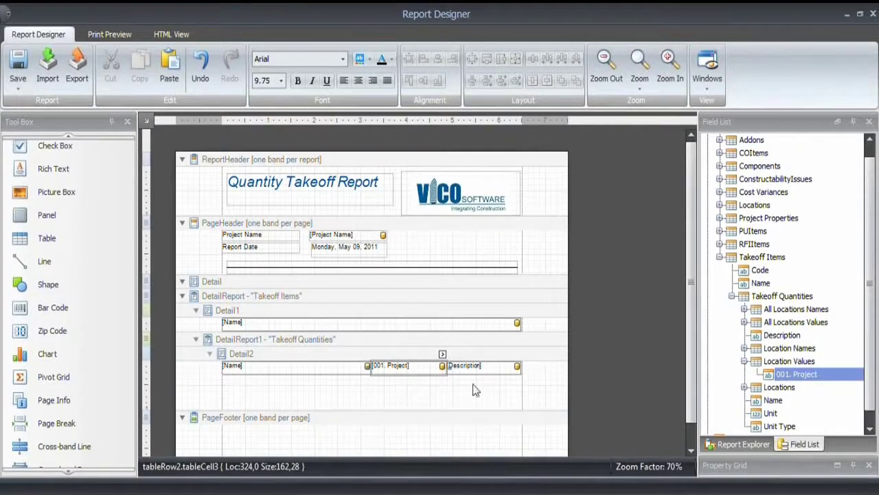
{"action": "left_click", "coordinate": [443, 354]}
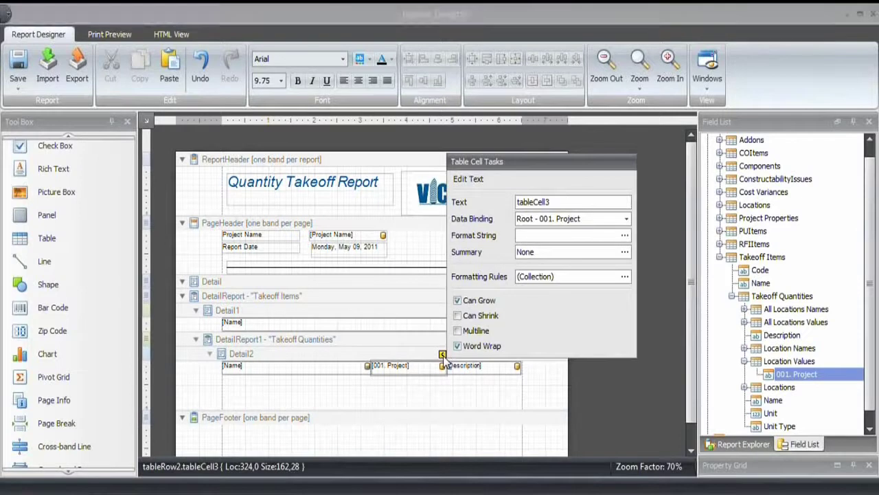
{"action": "left_click", "coordinate": [624, 236]}
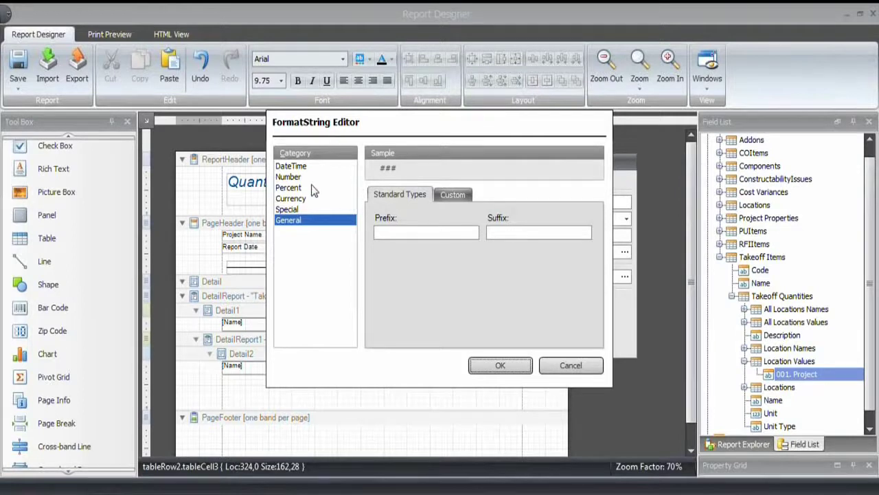
{"action": "left_click", "coordinate": [289, 178]}
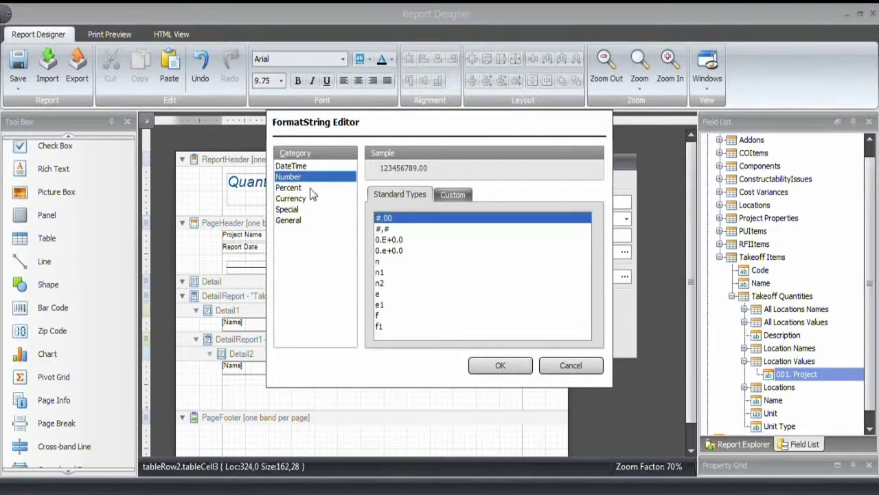
{"action": "left_click", "coordinate": [382, 283]}
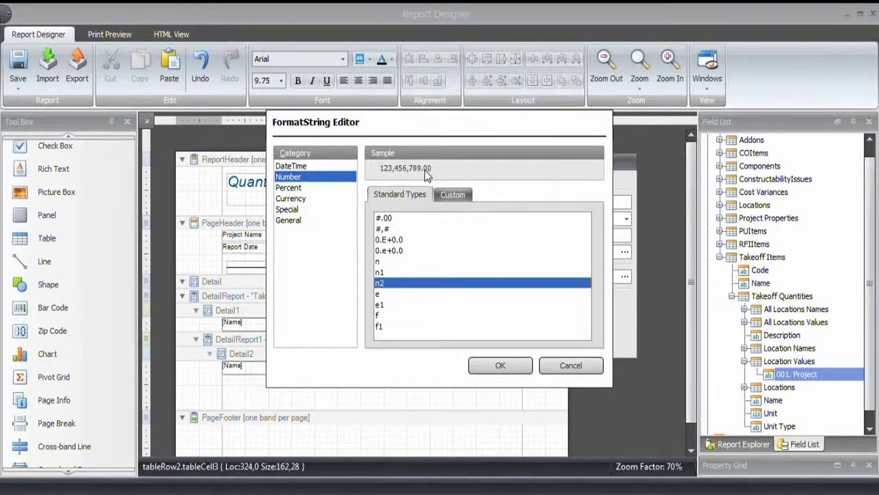
{"action": "key", "text": "Up"}
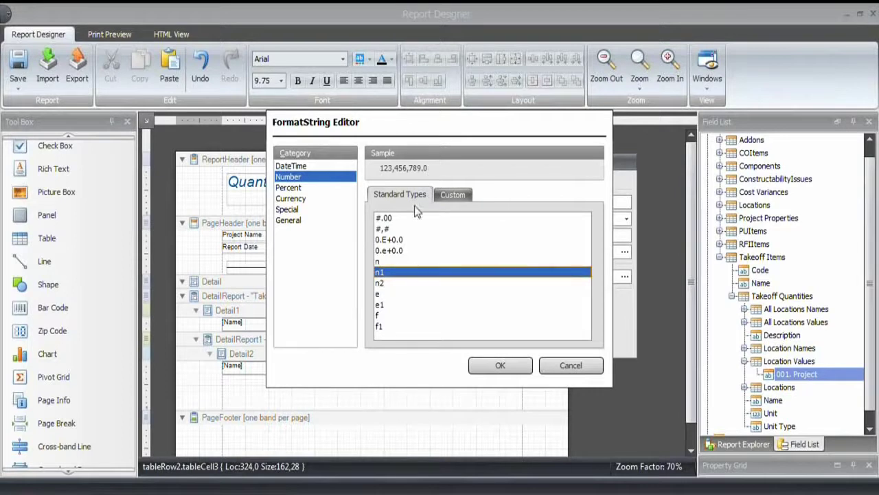
{"action": "left_click", "coordinate": [385, 230]}
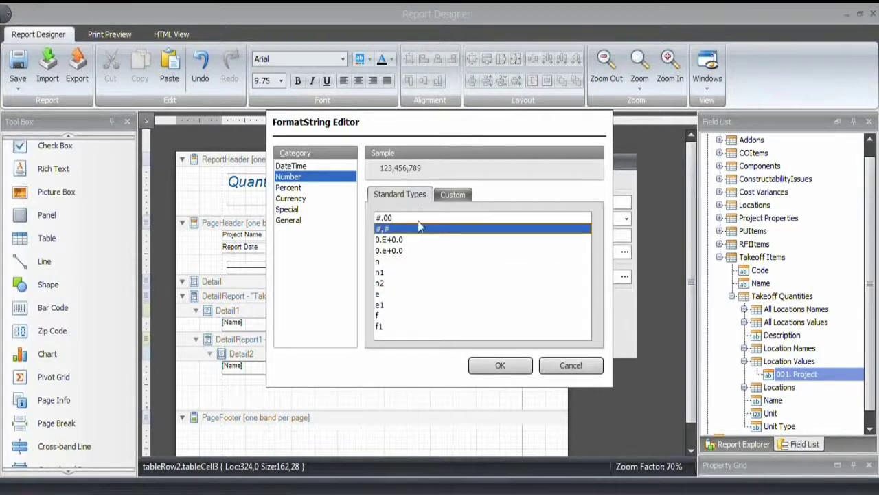
{"action": "left_click", "coordinate": [389, 252]}
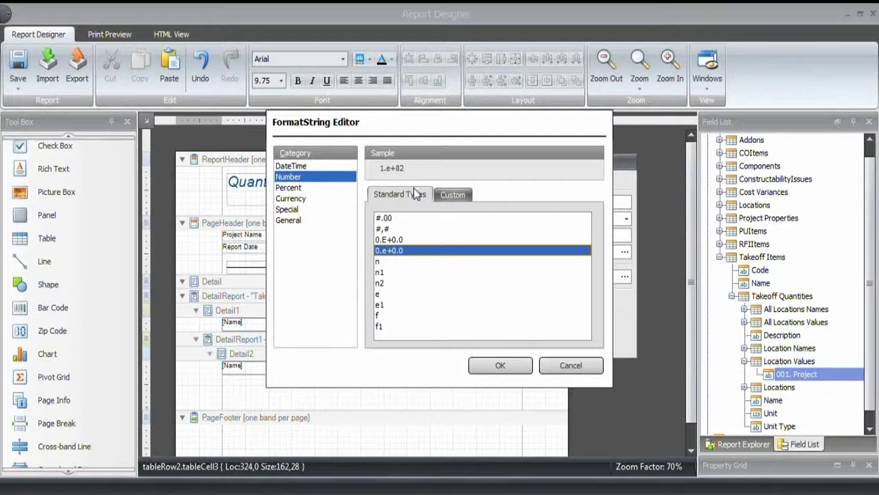
{"action": "left_click", "coordinate": [404, 281]}
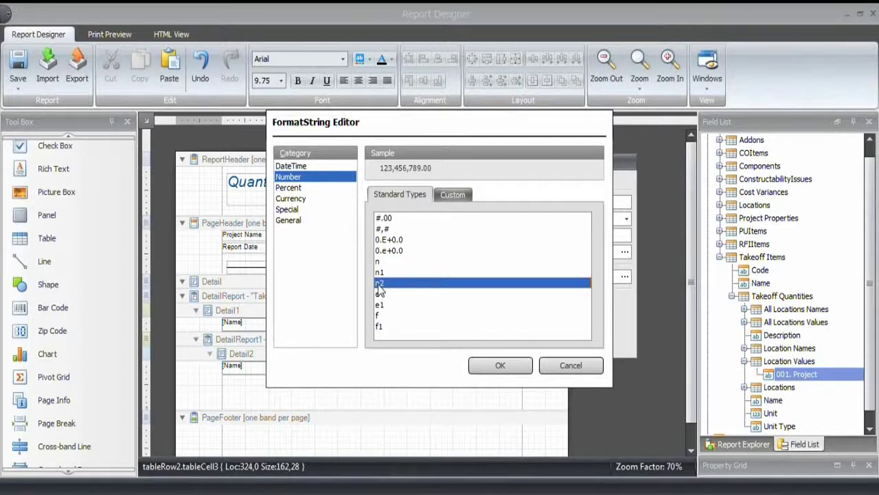
{"action": "left_click", "coordinate": [478, 362]}
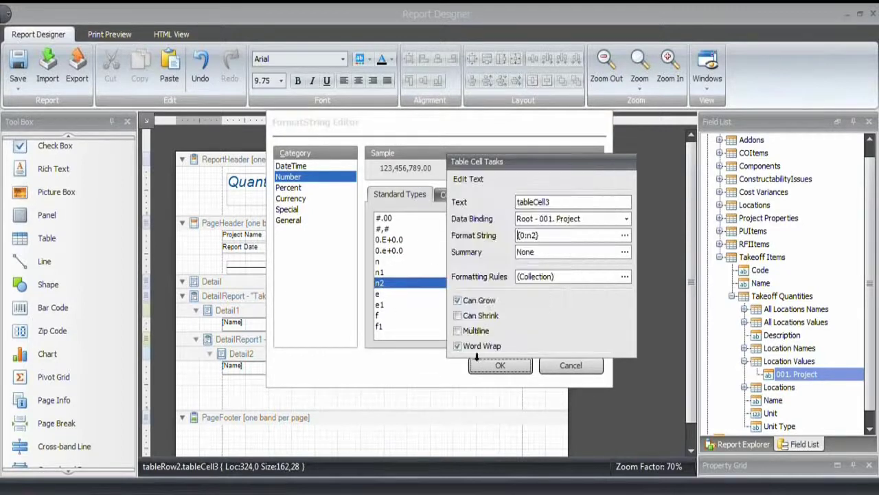
{"action": "left_click", "coordinate": [401, 367]}
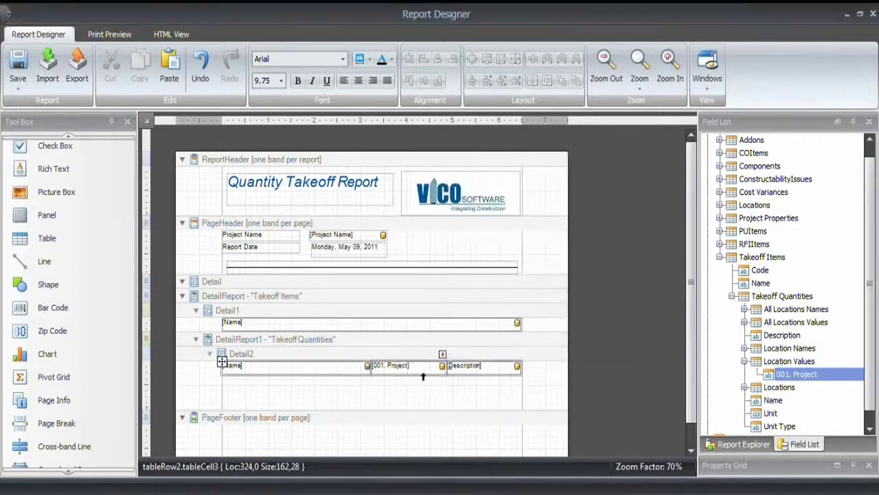
{"action": "left_click", "coordinate": [387, 80]}
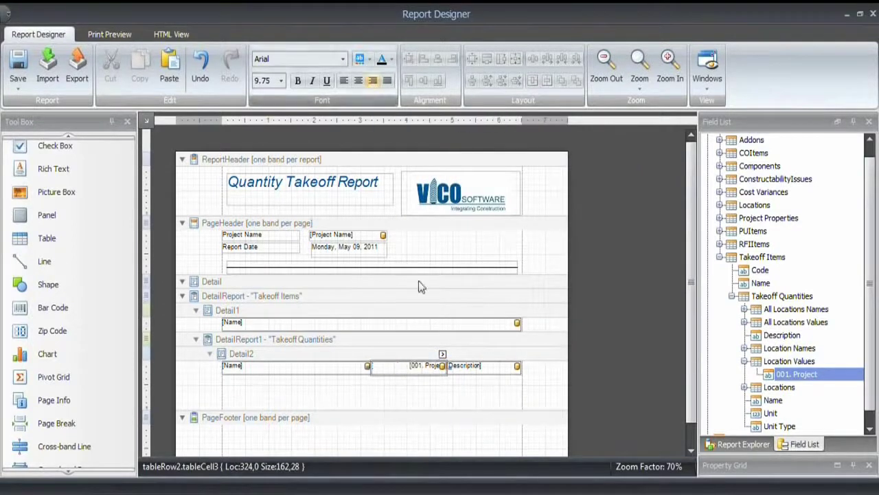
Set the left padding of the Description cell in Detail2 to 5
{"action": "left_click", "coordinate": [470, 371]}
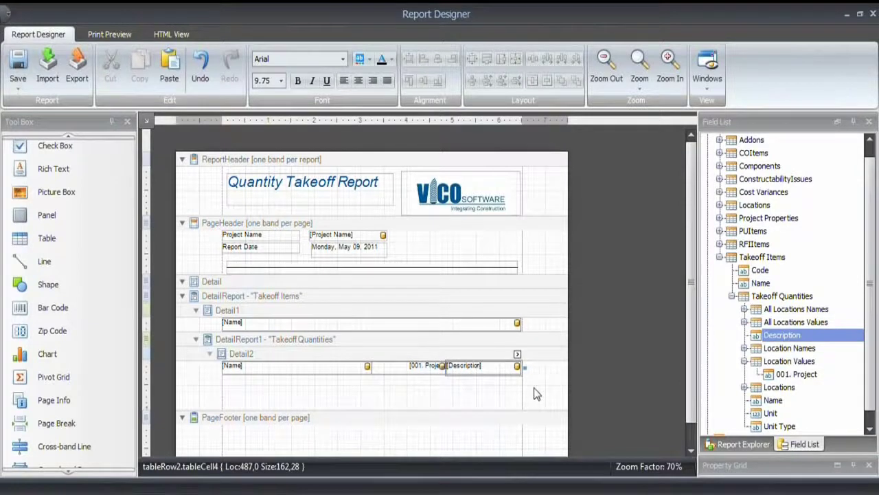
{"action": "left_click", "coordinate": [838, 466]}
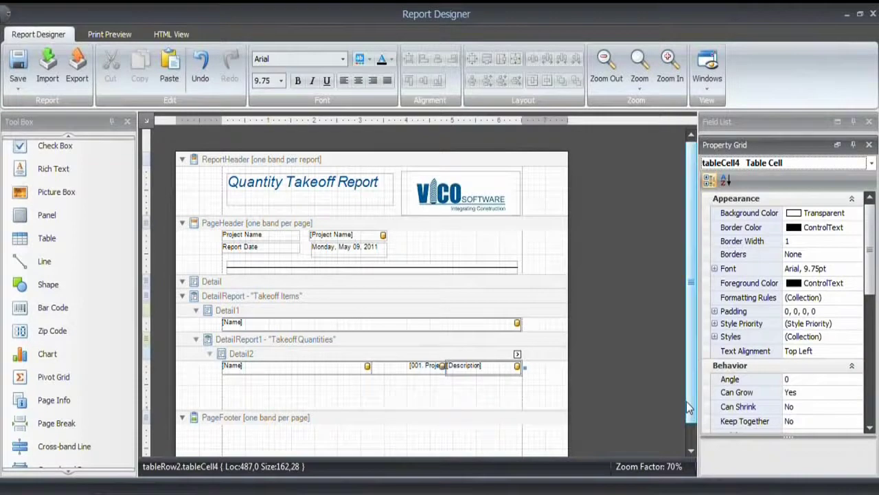
{"action": "left_click", "coordinate": [714, 311]}
{"action": "left_click", "coordinate": [787, 336]}
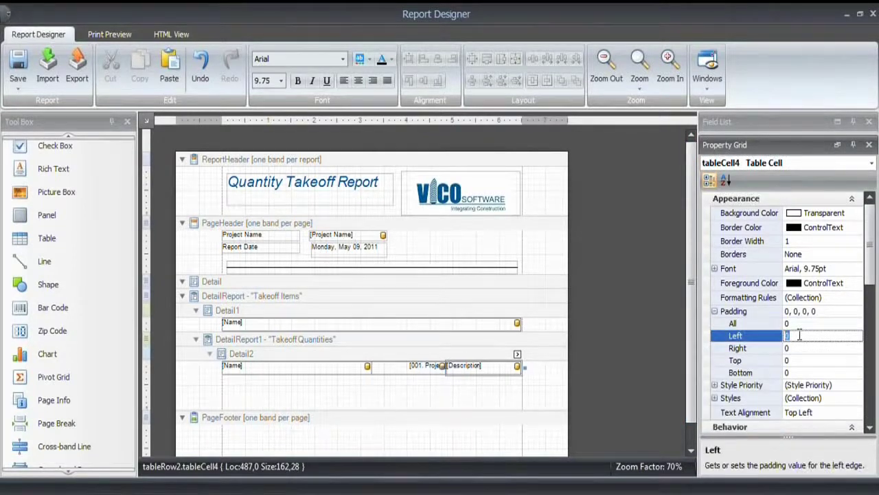
{"action": "key", "text": "Return"}
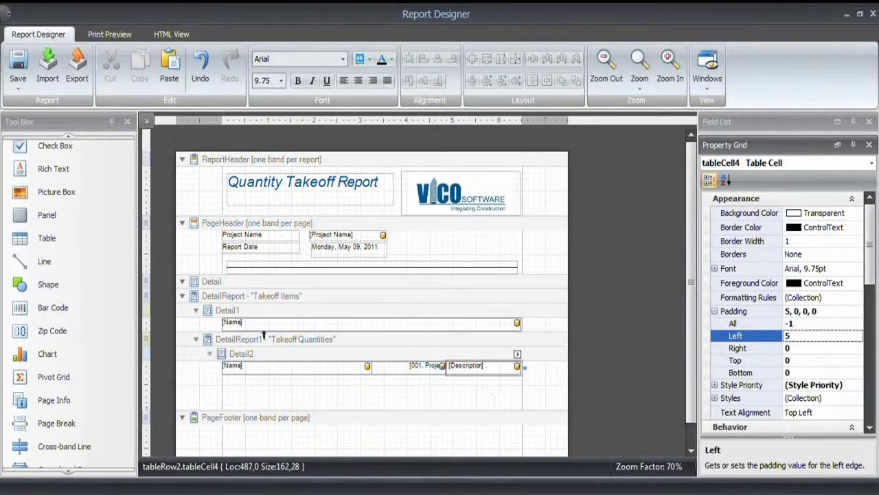
Shade the Name cell in Detail1 light grey (224, 224, 224) and make its text bold
{"action": "left_click", "coordinate": [243, 324]}
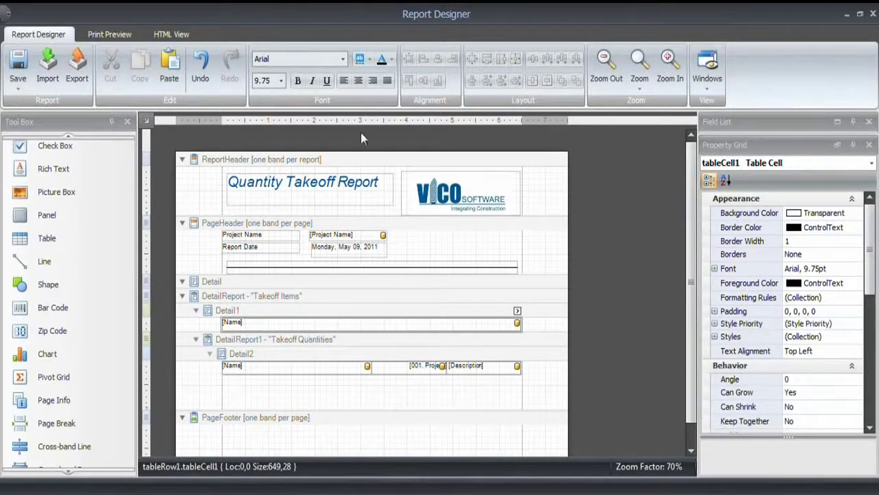
{"action": "left_click", "coordinate": [369, 59]}
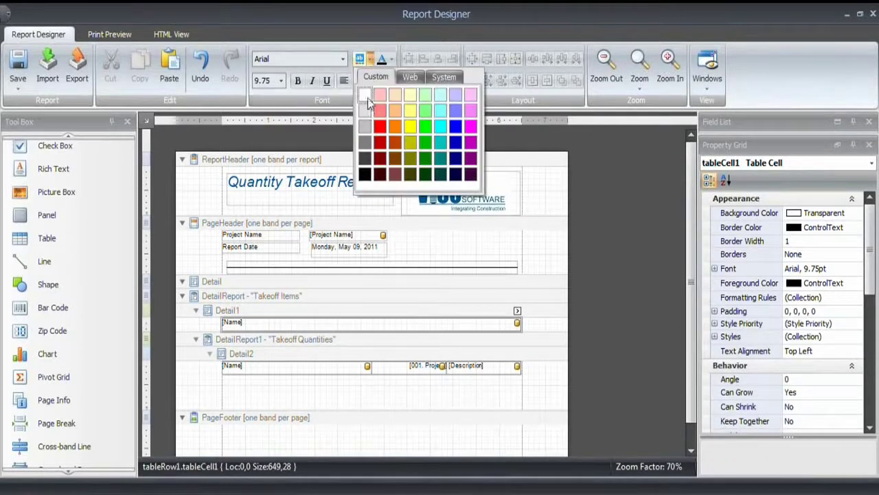
{"action": "left_click", "coordinate": [365, 110]}
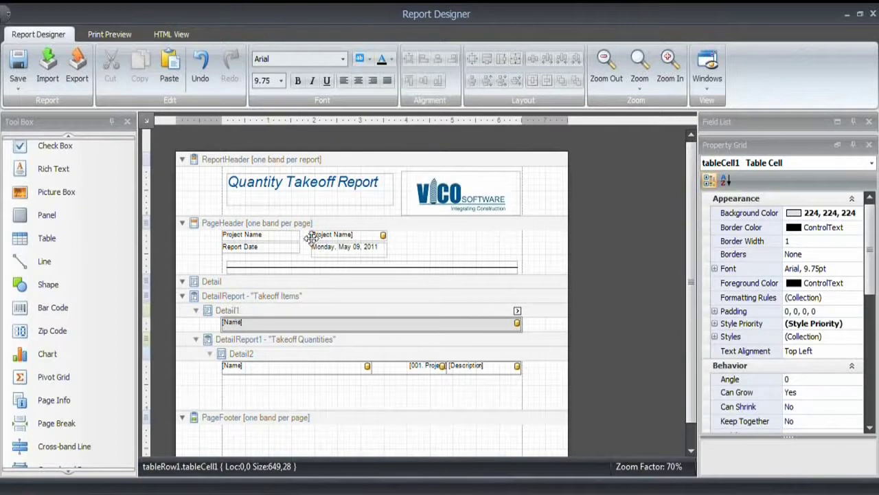
{"action": "left_click", "coordinate": [297, 80]}
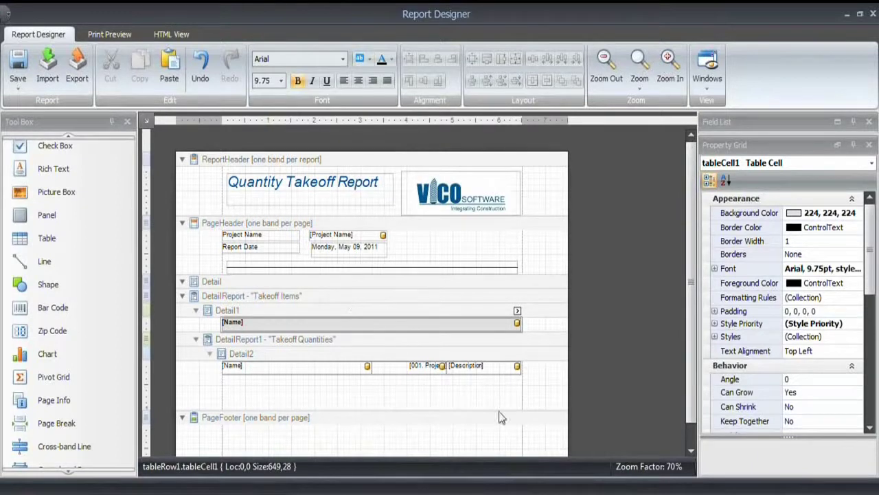
Reduce the height of the Detail2 band to about 28 so it fits closely around its table
{"action": "left_click", "coordinate": [595, 392]}
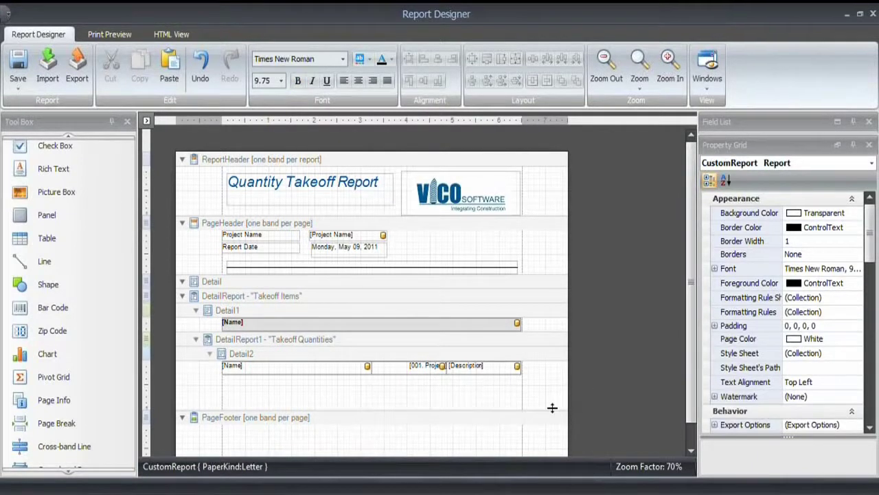
{"action": "left_click", "coordinate": [554, 404]}
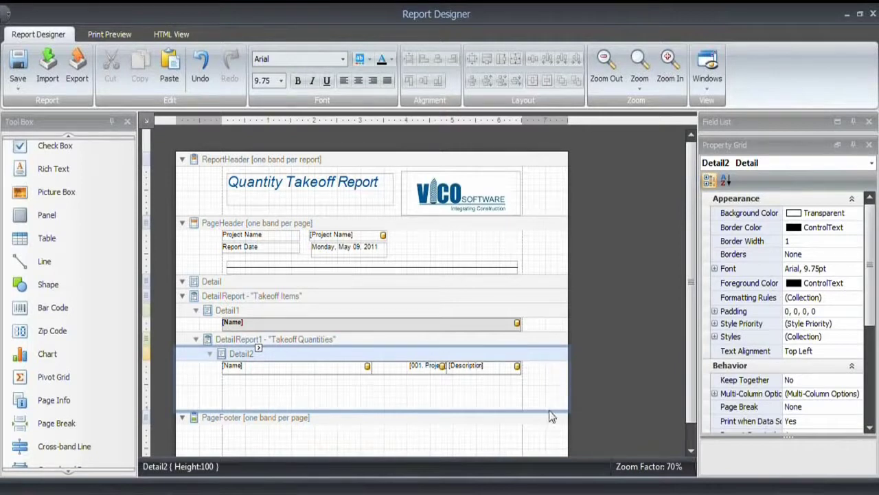
{"action": "left_click_drag", "start_coordinate": [550, 409], "coordinate": [546, 375]}
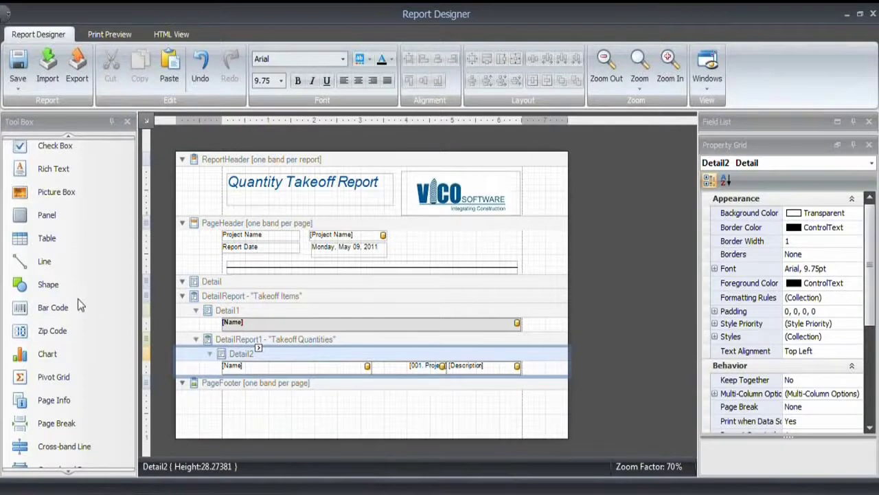
Add a Page Info control to the PageFooter band and set the band's font to Arial
{"action": "left_click_drag", "start_coordinate": [57, 400], "coordinate": [390, 421]}
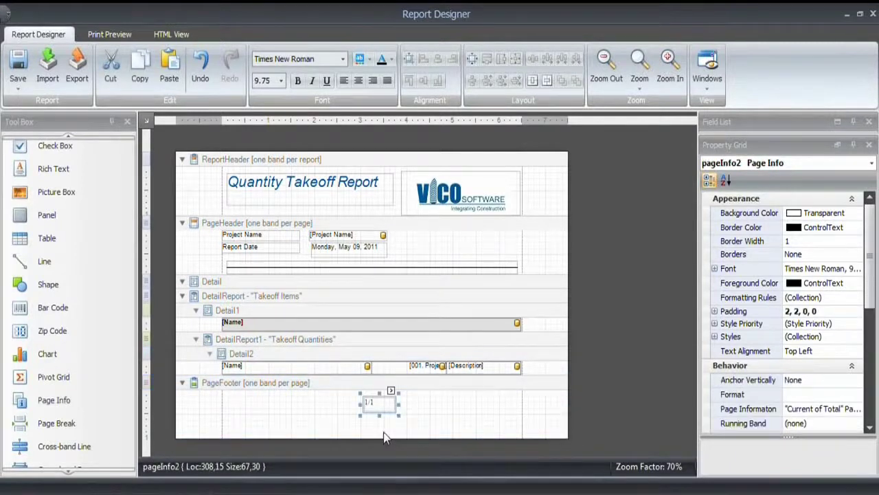
{"action": "left_click", "coordinate": [315, 380]}
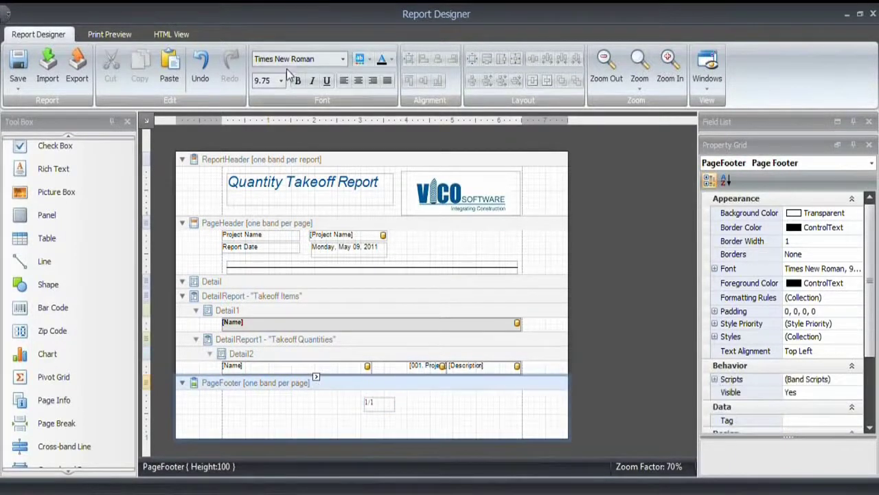
{"action": "left_click", "coordinate": [343, 59]}
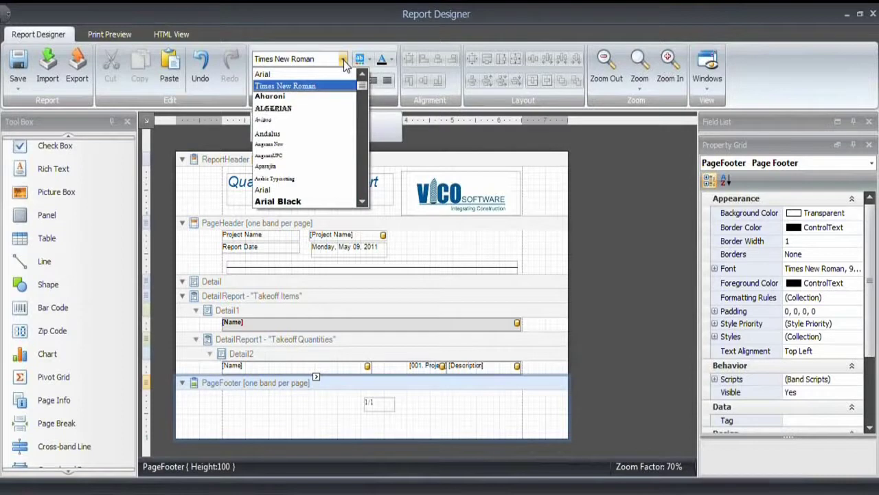
{"action": "left_click", "coordinate": [297, 76]}
Center the Page Info control horizontally in the page footer and center-align its text
{"action": "left_click", "coordinate": [381, 400]}
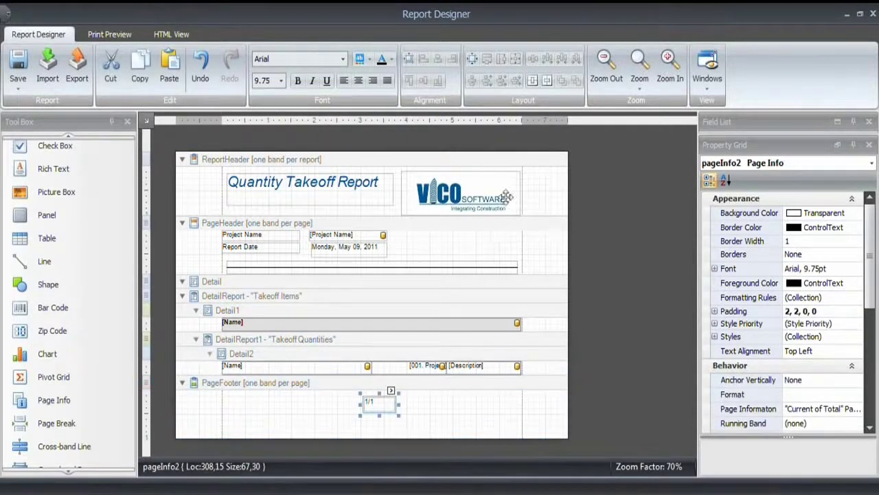
{"action": "left_click", "coordinate": [533, 82]}
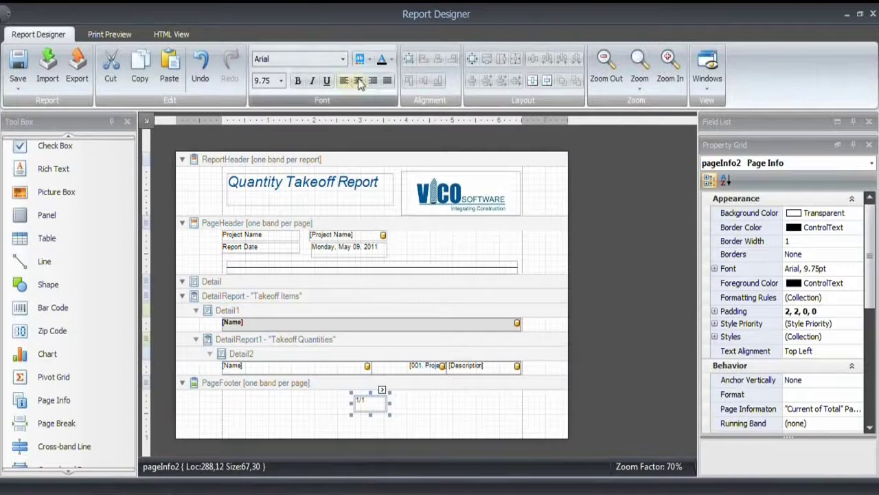
{"action": "left_click", "coordinate": [358, 81]}
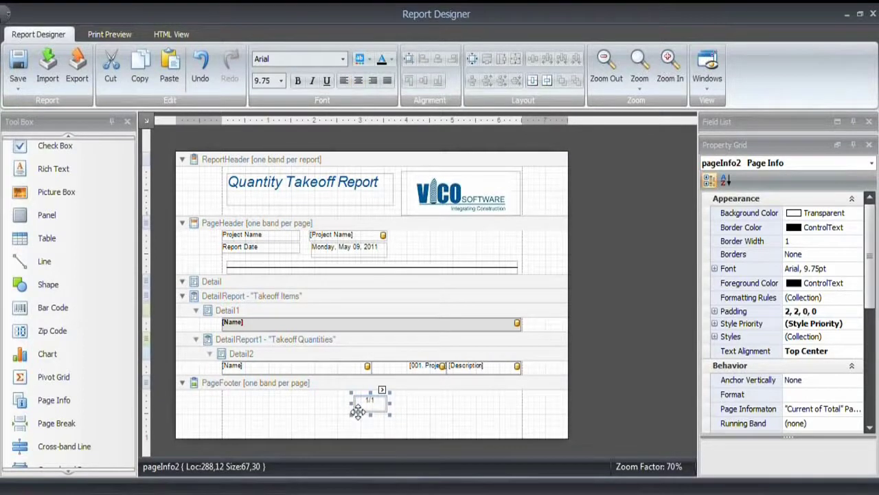
{"action": "left_click", "coordinate": [576, 412]}
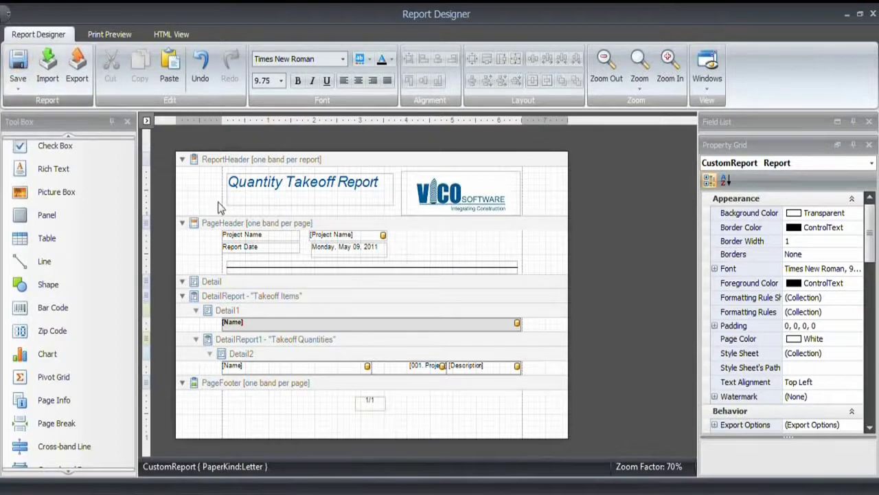
Preview the report and check the takeoff item headings and quantity rows across its pages
{"action": "left_click", "coordinate": [110, 34]}
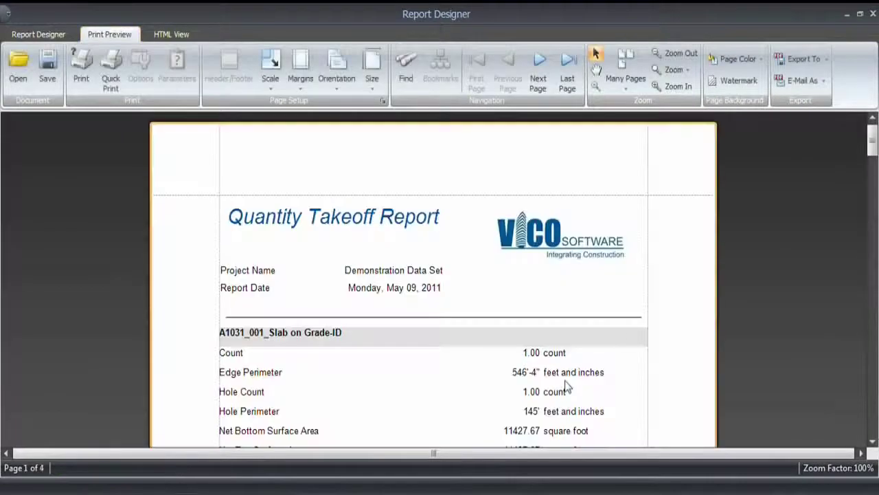
{"action": "scroll", "coordinate": [493, 350], "scroll_direction": "down", "scroll_amount": 3}
{"action": "scroll", "coordinate": [500, 364], "scroll_direction": "down", "scroll_amount": 4}
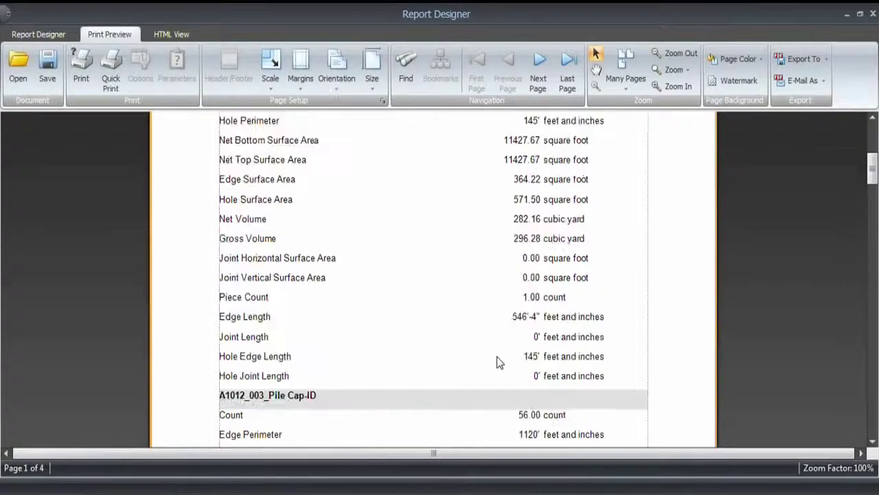
{"action": "scroll", "coordinate": [497, 361], "scroll_direction": "down", "scroll_amount": 3}
{"action": "scroll", "coordinate": [495, 361], "scroll_direction": "down", "scroll_amount": 5}
{"action": "scroll", "coordinate": [496, 364], "scroll_direction": "down", "scroll_amount": 6}
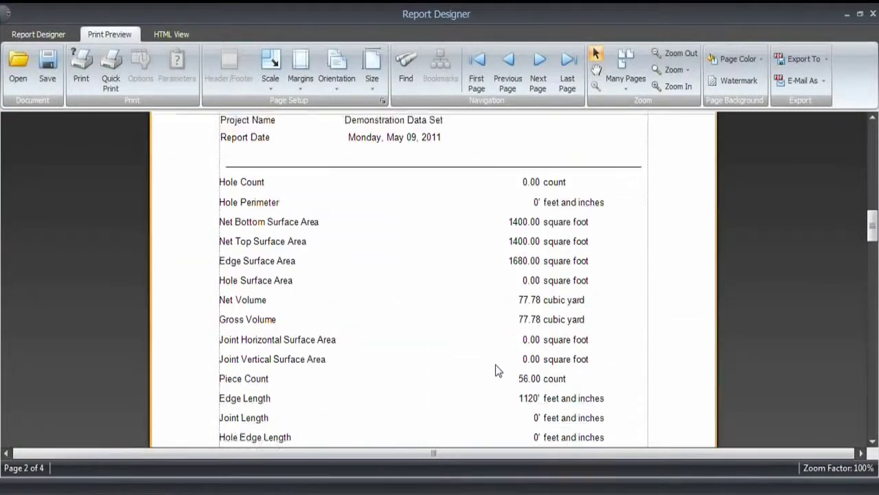
Return to the report design, open the filter string of the Takeoff Quantities detail report and set its root operator to Or
{"action": "left_click", "coordinate": [48, 35]}
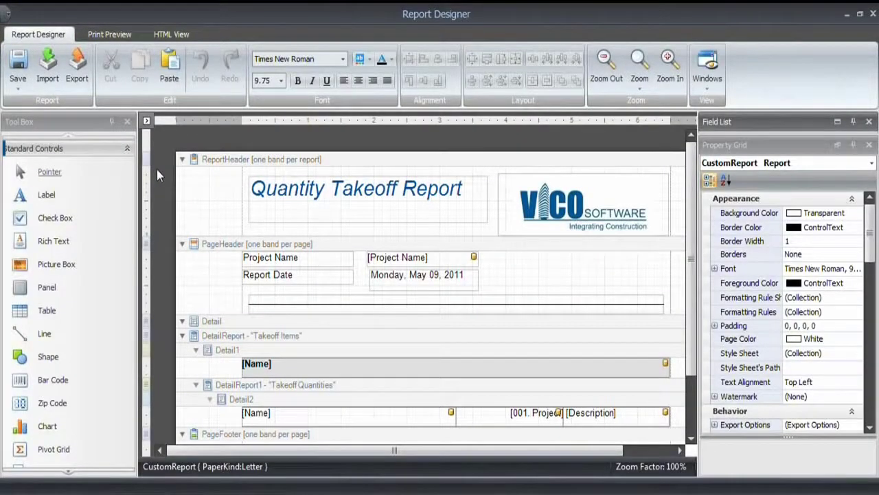
{"action": "left_click", "coordinate": [256, 336]}
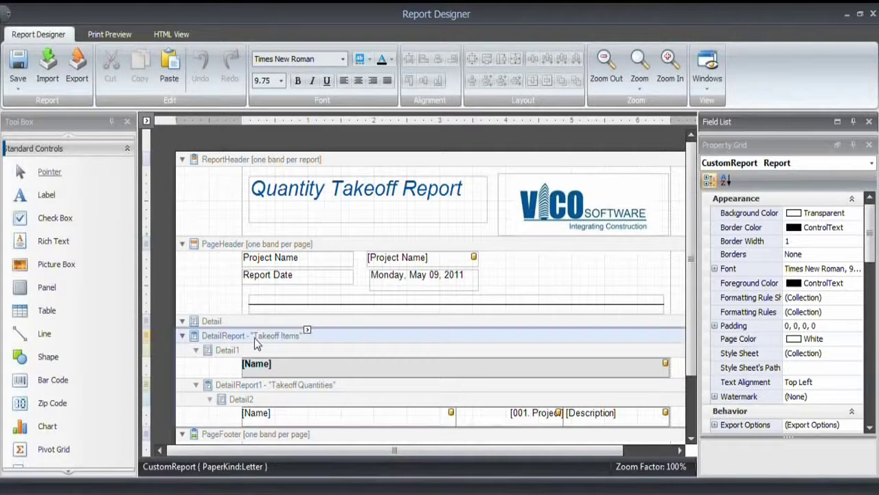
{"action": "left_click", "coordinate": [277, 390]}
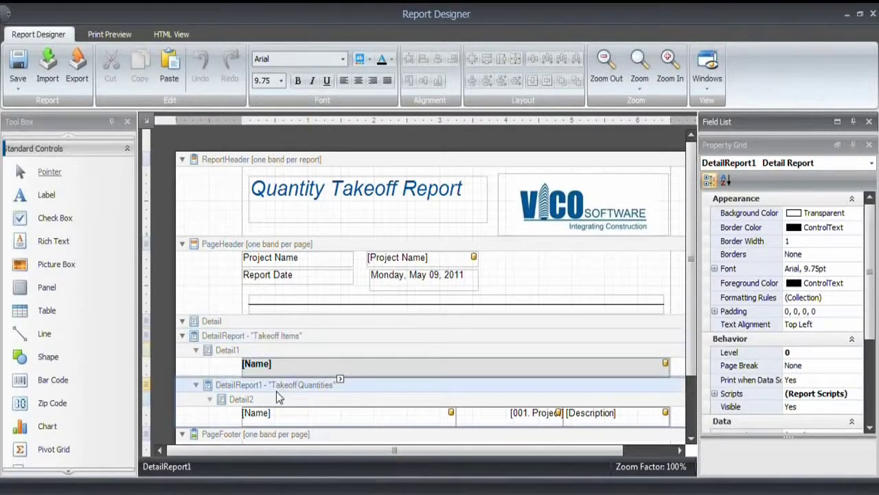
{"action": "left_click", "coordinate": [340, 380]}
{"action": "left_click", "coordinate": [522, 325]}
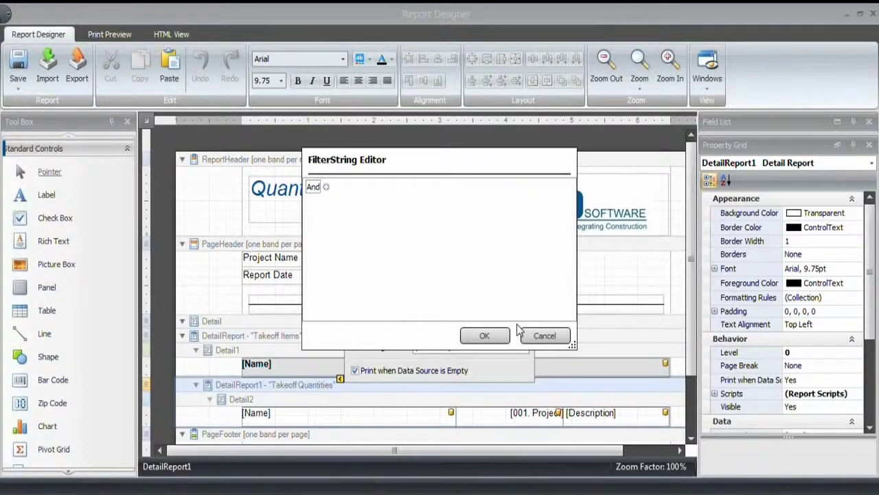
{"action": "left_click", "coordinate": [313, 187]}
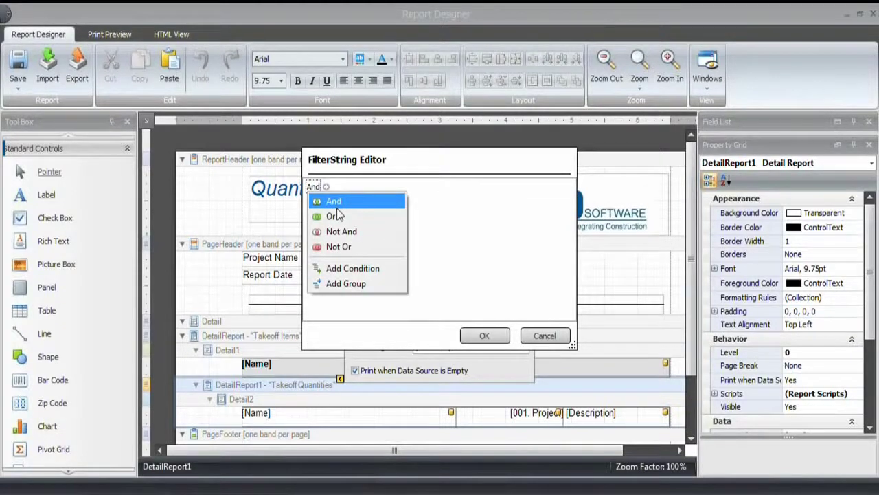
{"action": "left_click", "coordinate": [338, 215]}
Add a filter condition requiring that Name Contains Volume
{"action": "left_click", "coordinate": [321, 187]}
{"action": "left_click", "coordinate": [342, 202]}
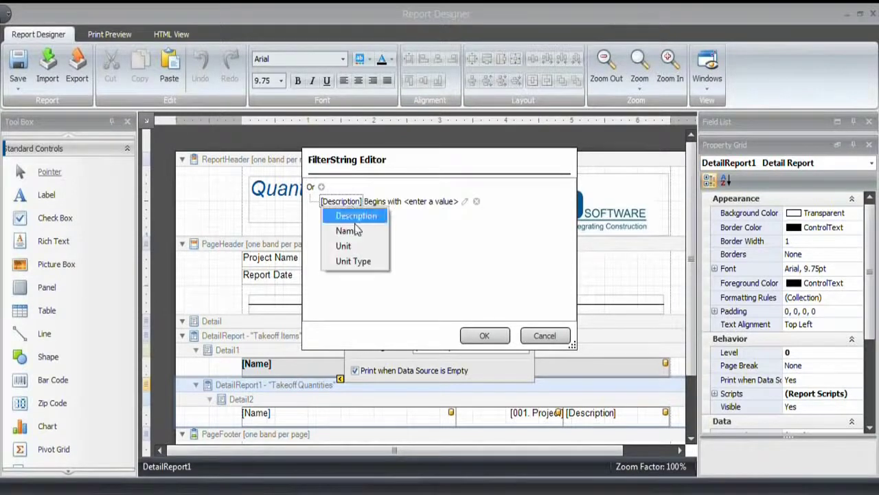
{"action": "left_click", "coordinate": [357, 231]}
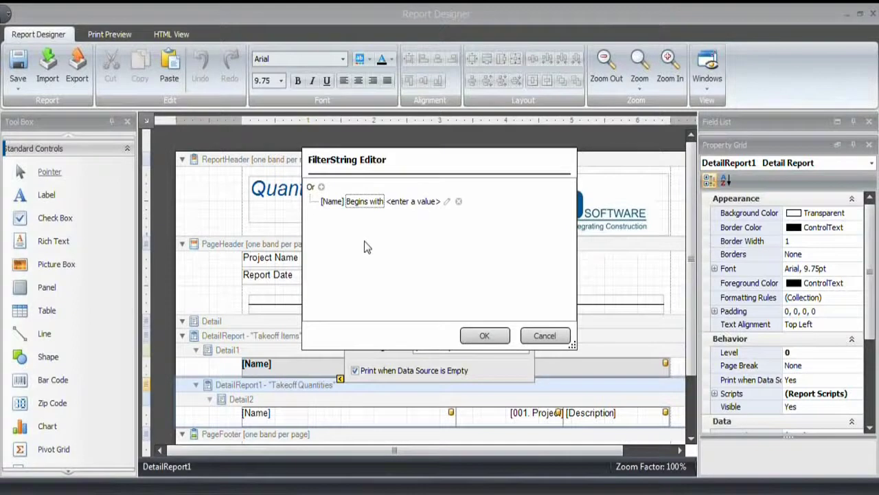
{"action": "left_click", "coordinate": [365, 202]}
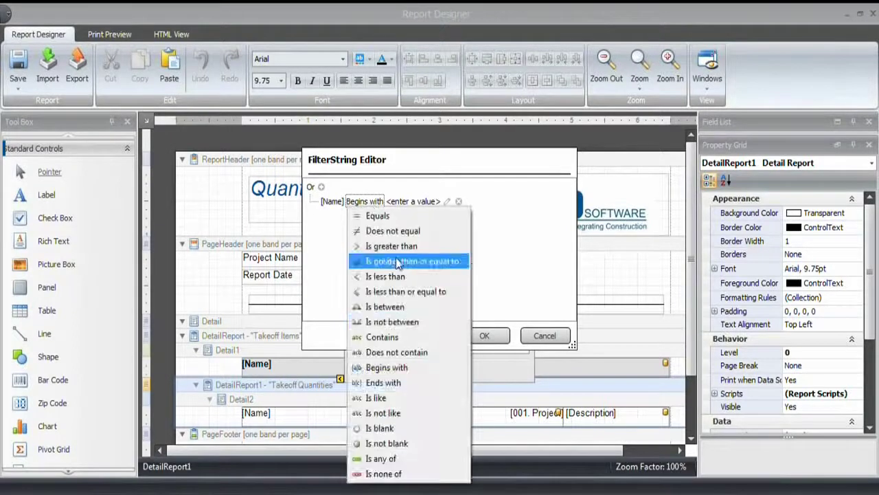
{"action": "left_click", "coordinate": [395, 336]}
{"action": "left_click", "coordinate": [404, 201]}
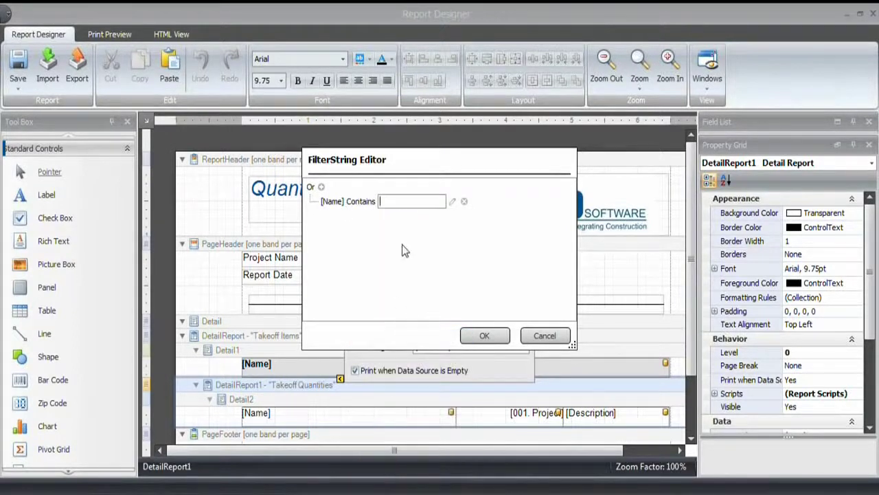
{"action": "type", "text": "Volume"}
Add a second filter condition, Name Contains Count, and apply the filter to the Takeoff Quantities detail report
{"action": "left_click", "coordinate": [322, 187]}
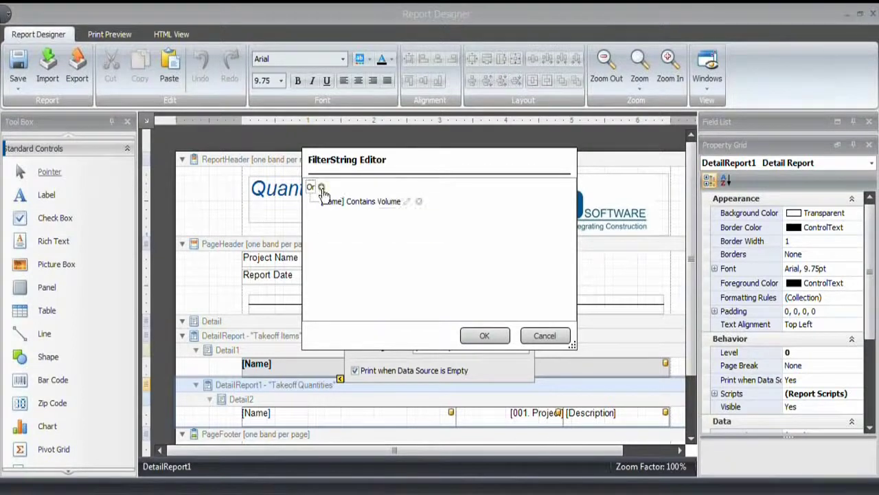
{"action": "left_click", "coordinate": [323, 187]}
{"action": "left_click", "coordinate": [339, 215]}
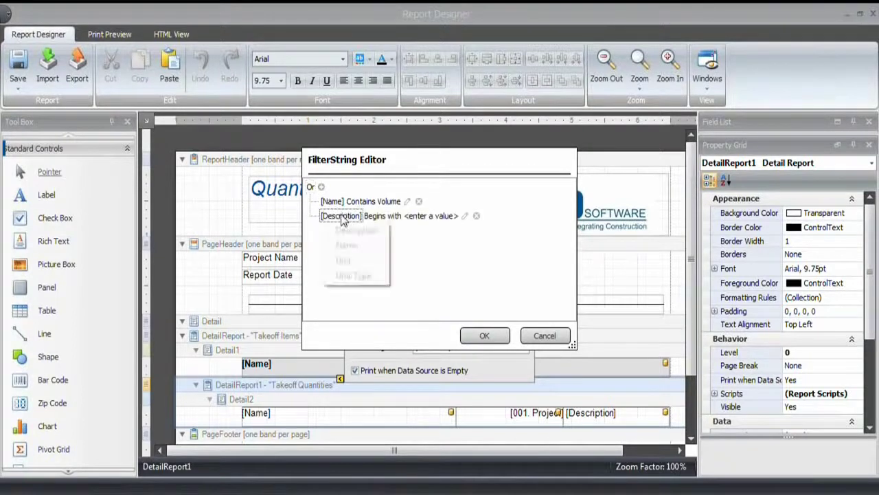
{"action": "left_click", "coordinate": [347, 245]}
{"action": "left_click", "coordinate": [376, 217]}
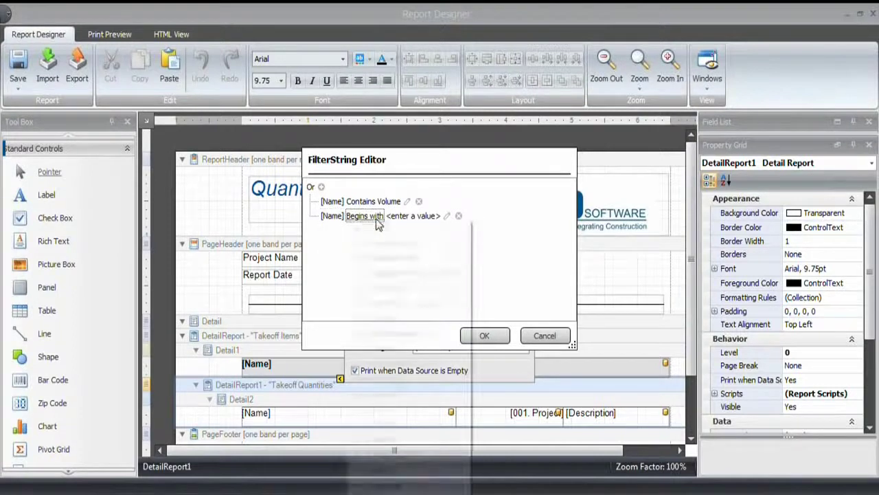
{"action": "left_click", "coordinate": [385, 348]}
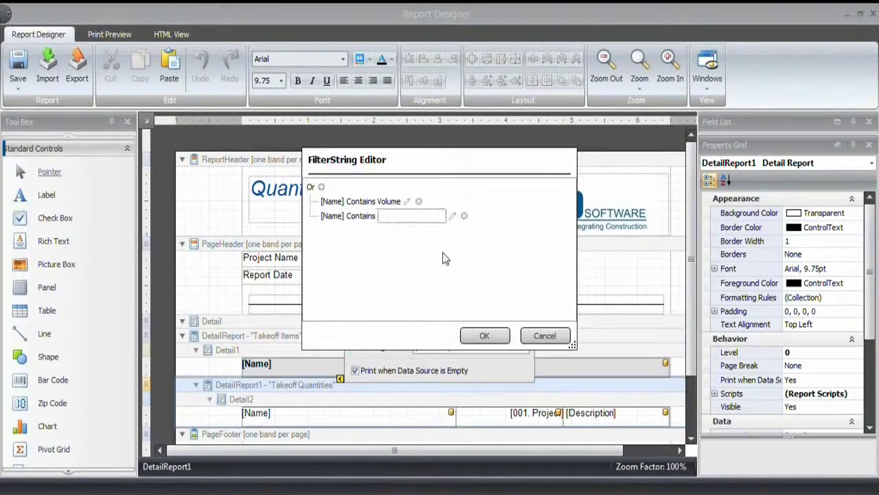
{"action": "type", "text": "Count"}
{"action": "left_click", "coordinate": [463, 264]}
{"action": "left_click", "coordinate": [485, 335]}
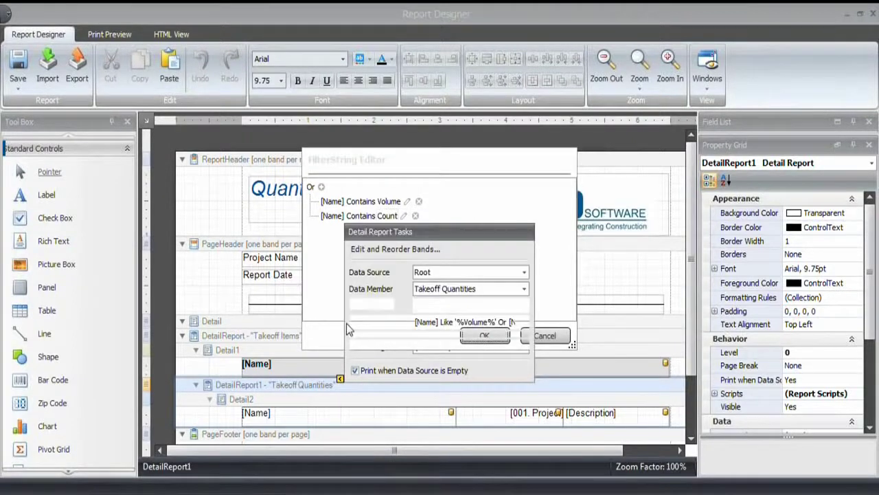
{"action": "left_click", "coordinate": [340, 378]}
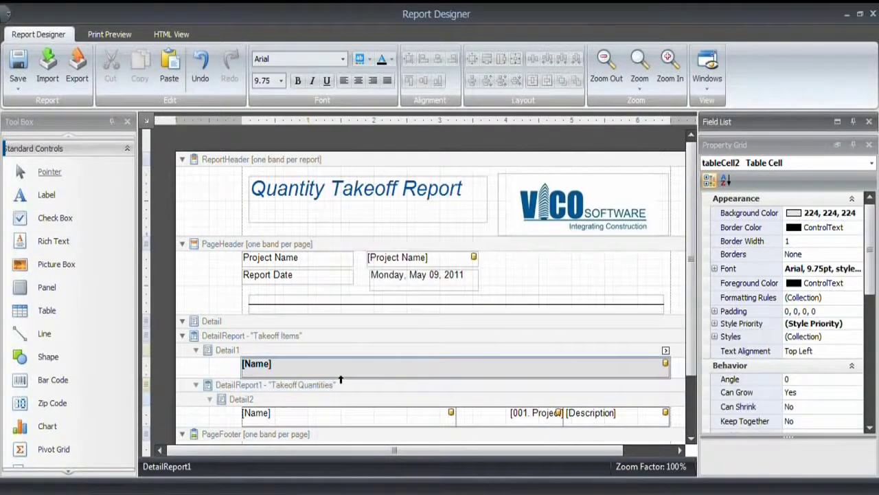
Preview the report to check which quantities are listed with the filter applied
{"action": "left_click", "coordinate": [111, 35]}
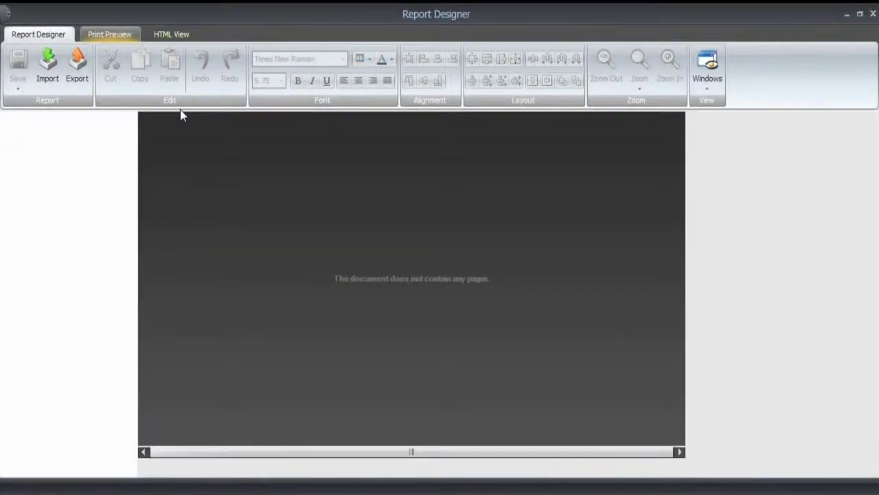
{"action": "scroll", "coordinate": [314, 258], "scroll_direction": "down", "scroll_amount": 3}
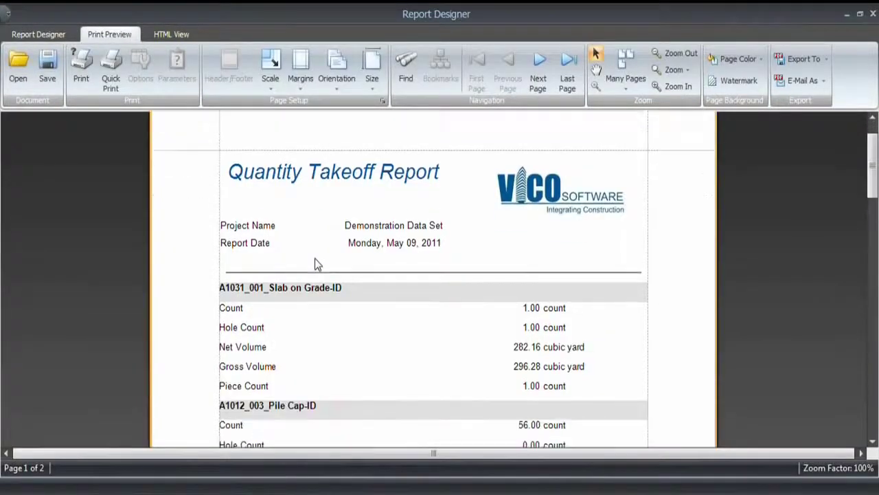